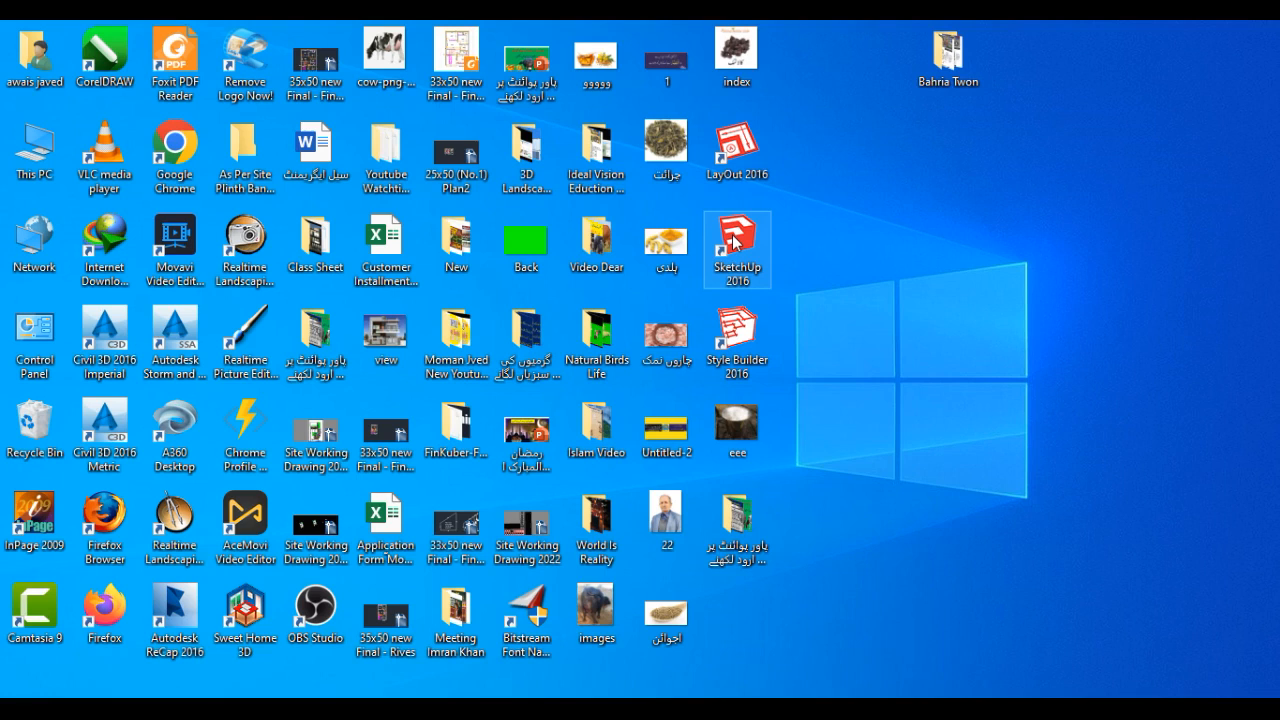
# Step: Launch SketchUp 2016 and start a new model with the Simple Template - Feet and Inches
pyautogui.doubleClick(735, 240)
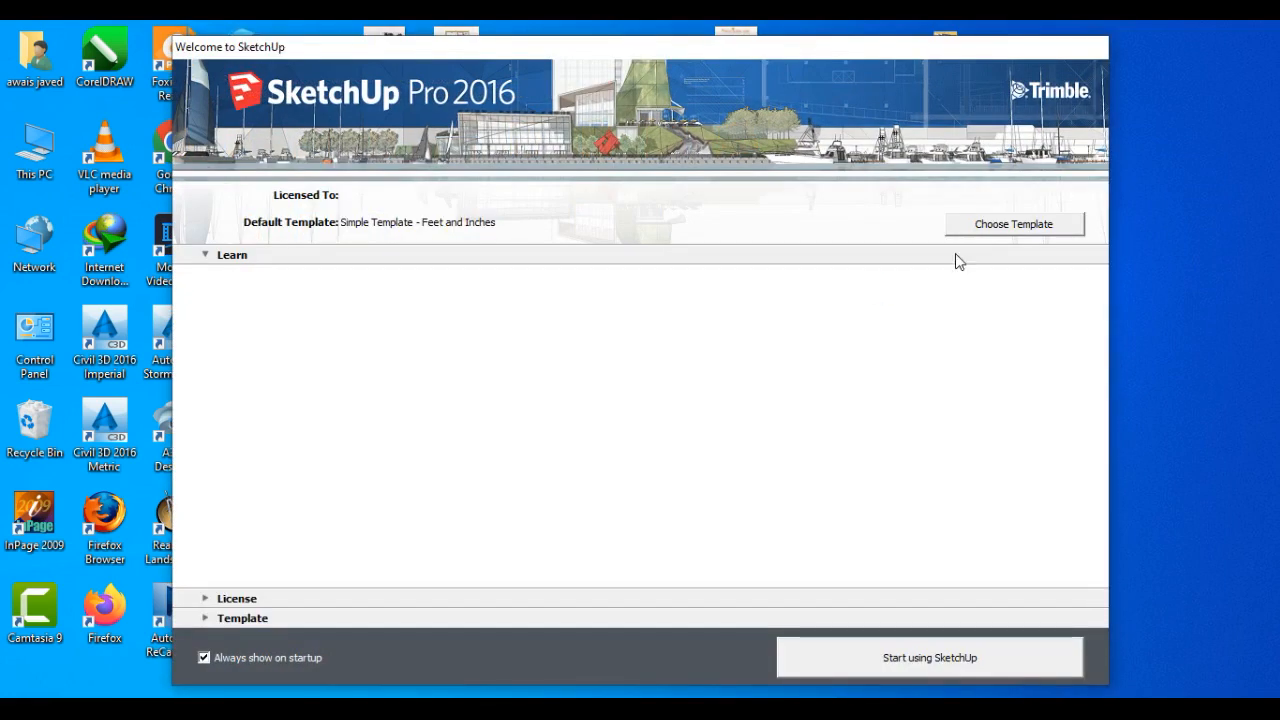
pyautogui.click(995, 226)
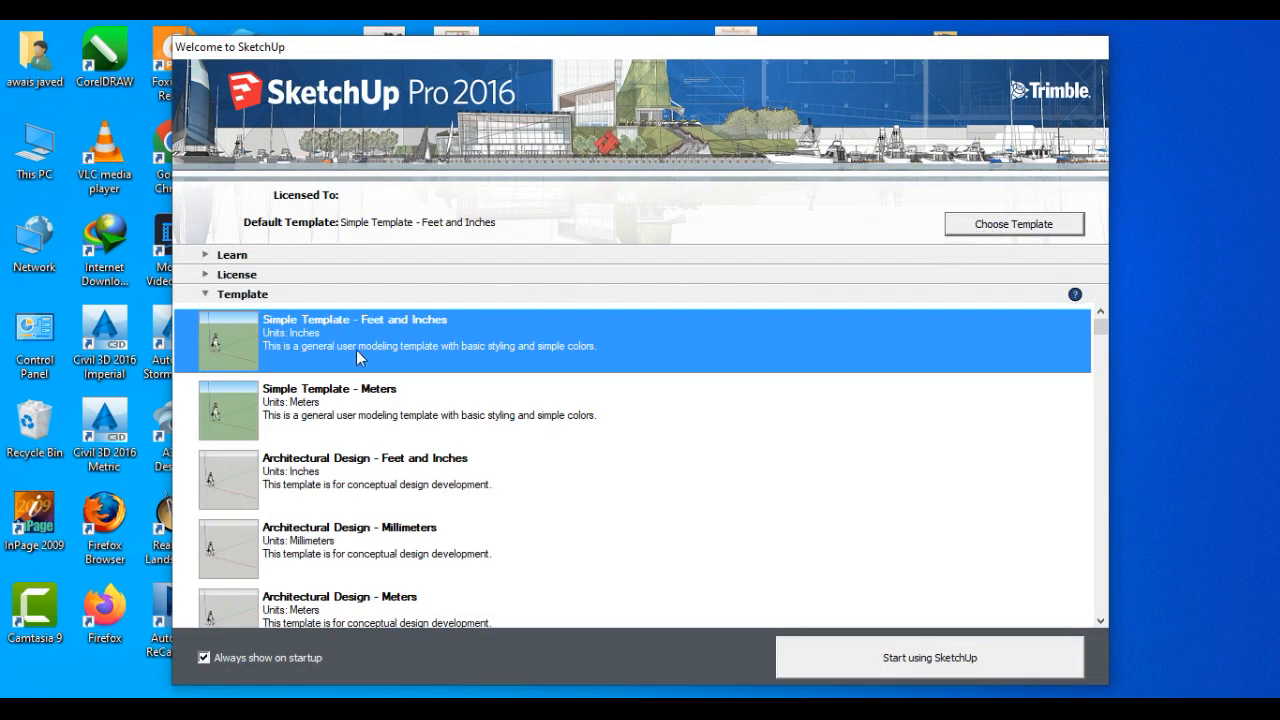
pyautogui.click(922, 657)
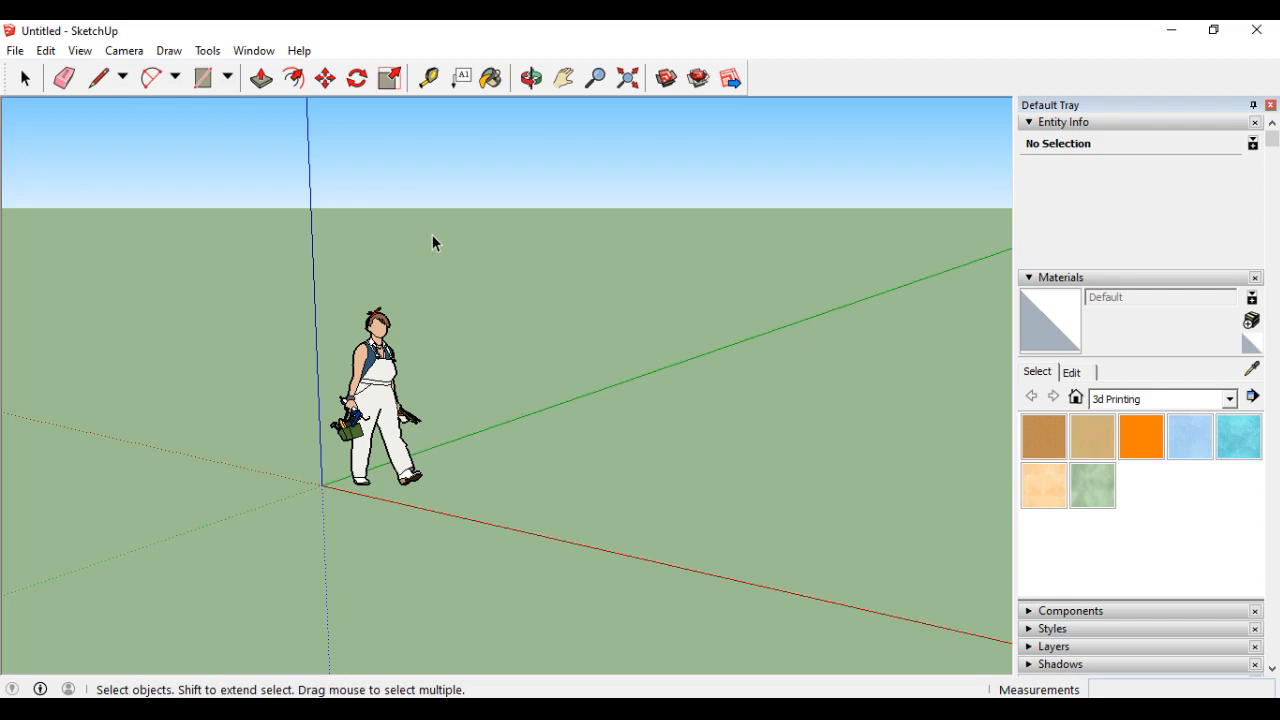
# Step: Draw a rectangle flat on the ground beside the figure, starting from a point on the green axis
pyautogui.click(30, 82)
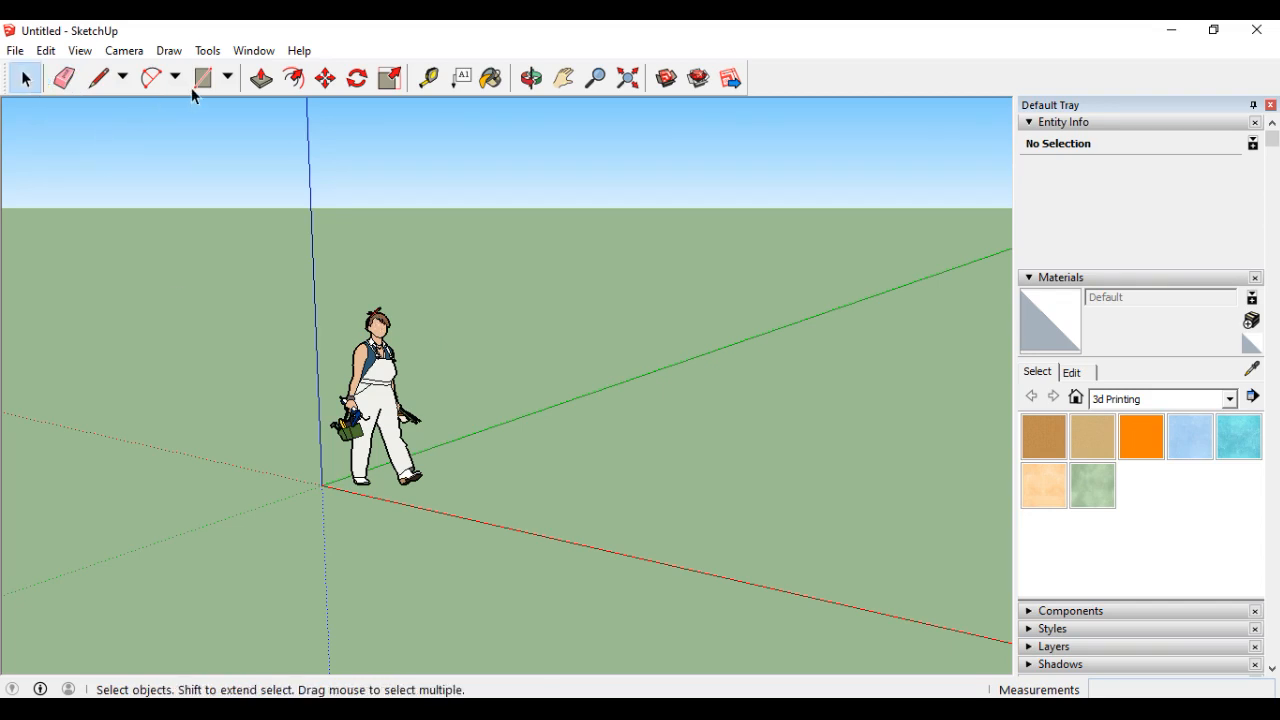
pyautogui.press('l')
pyautogui.press('r')
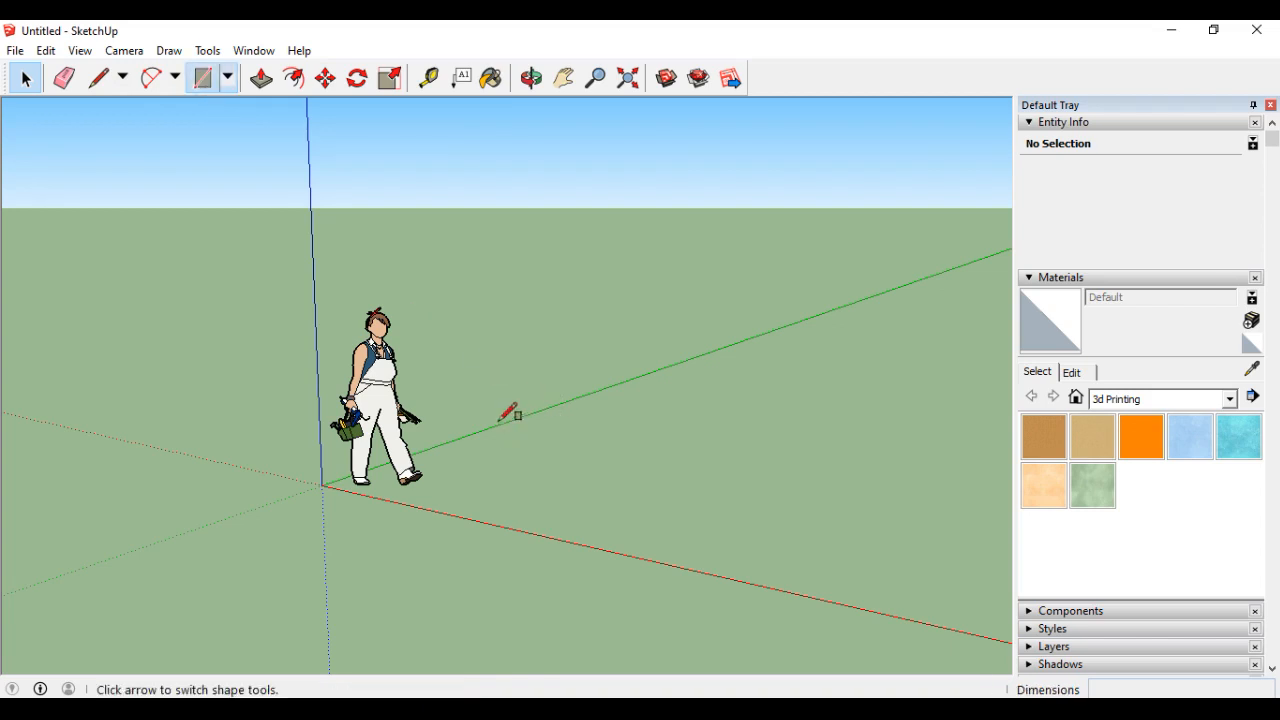
pyautogui.click(504, 423)
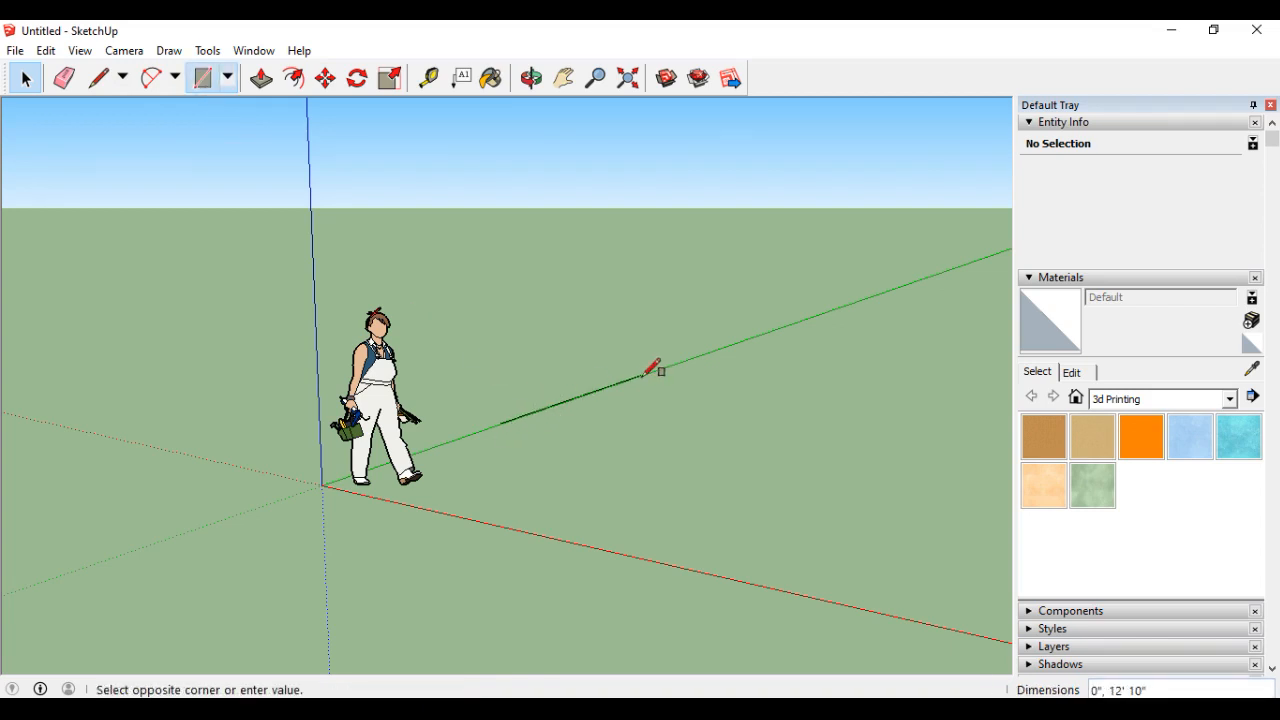
pyautogui.click(750, 406)
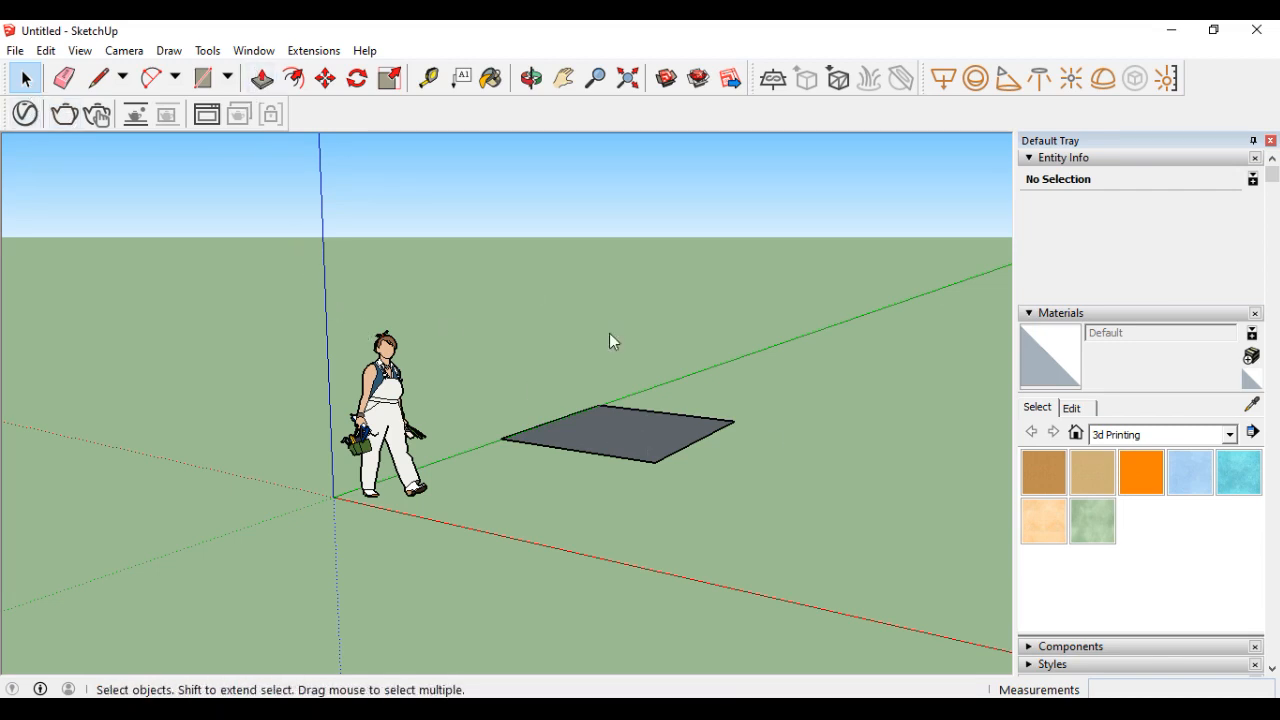
# Step: Push/pull the ground rectangle upward into a solid box about 1' 9 5/8" high
pyautogui.press('p')
pyautogui.click(616, 438)
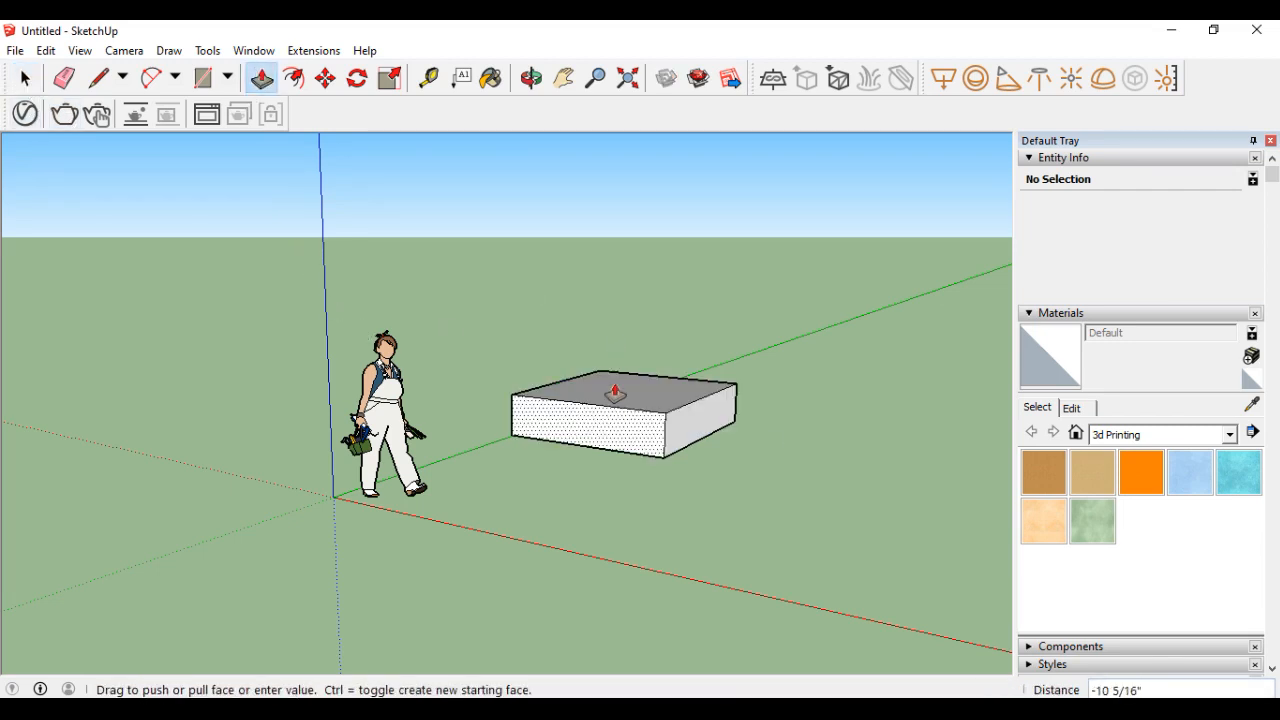
pyautogui.click(620, 431)
pyautogui.scroll(1, 599, 440)
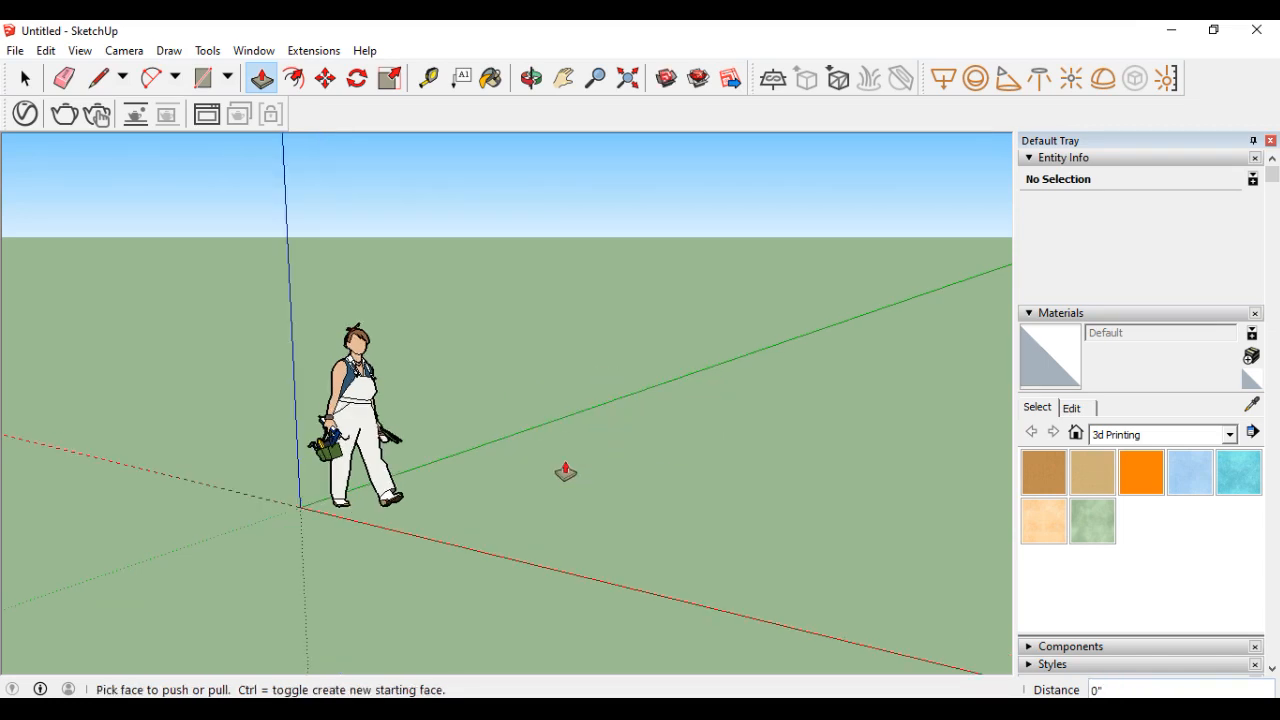
pyautogui.hotkey('ctrl', 'y')
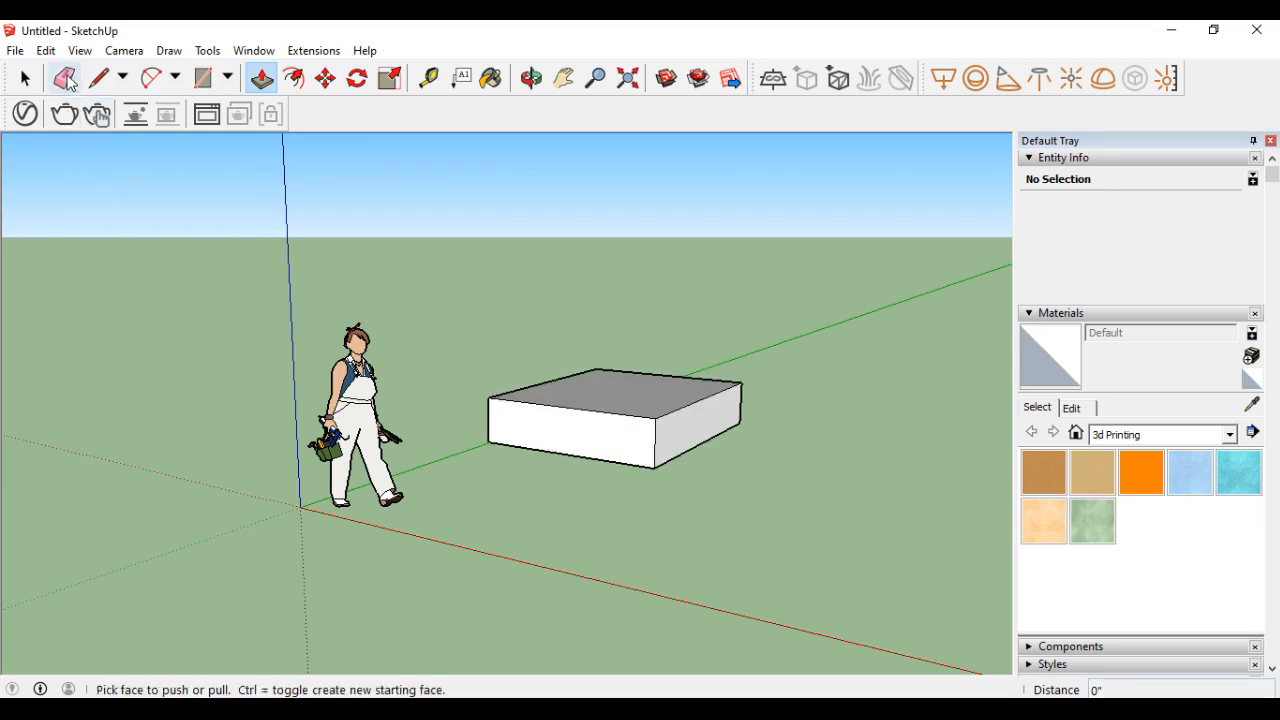
pyautogui.press('e')
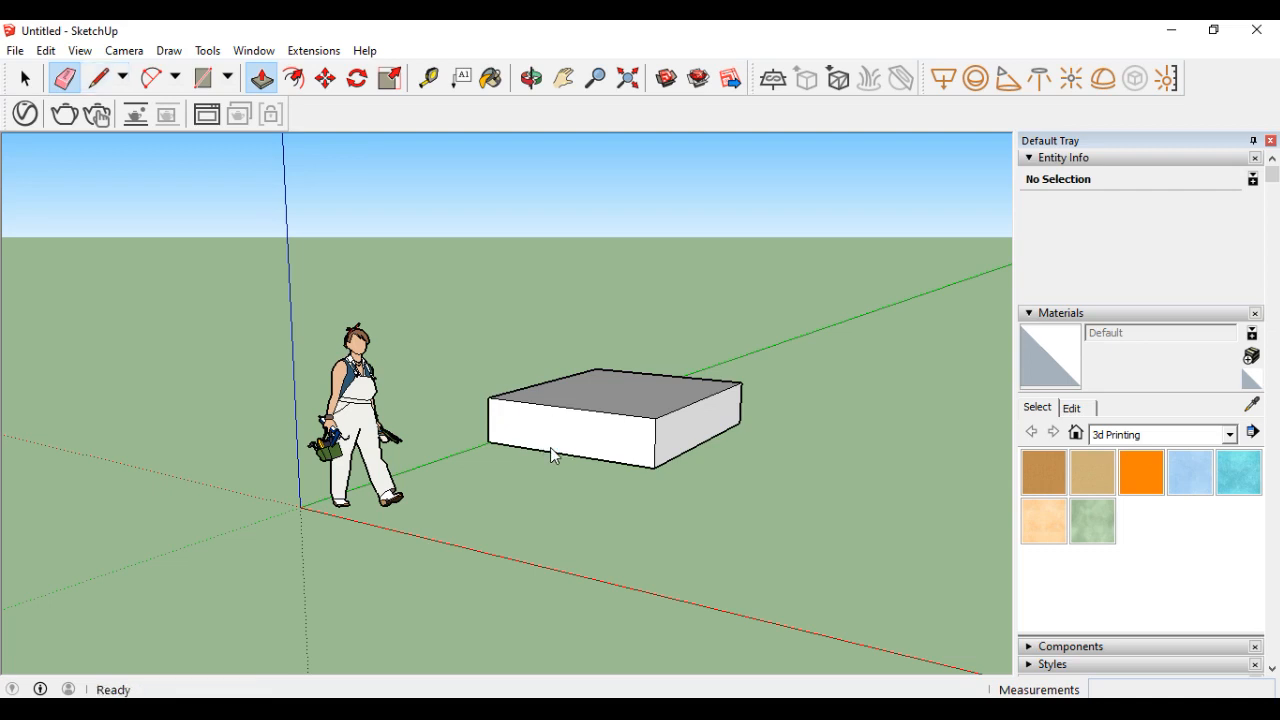
pyautogui.click(100, 80)
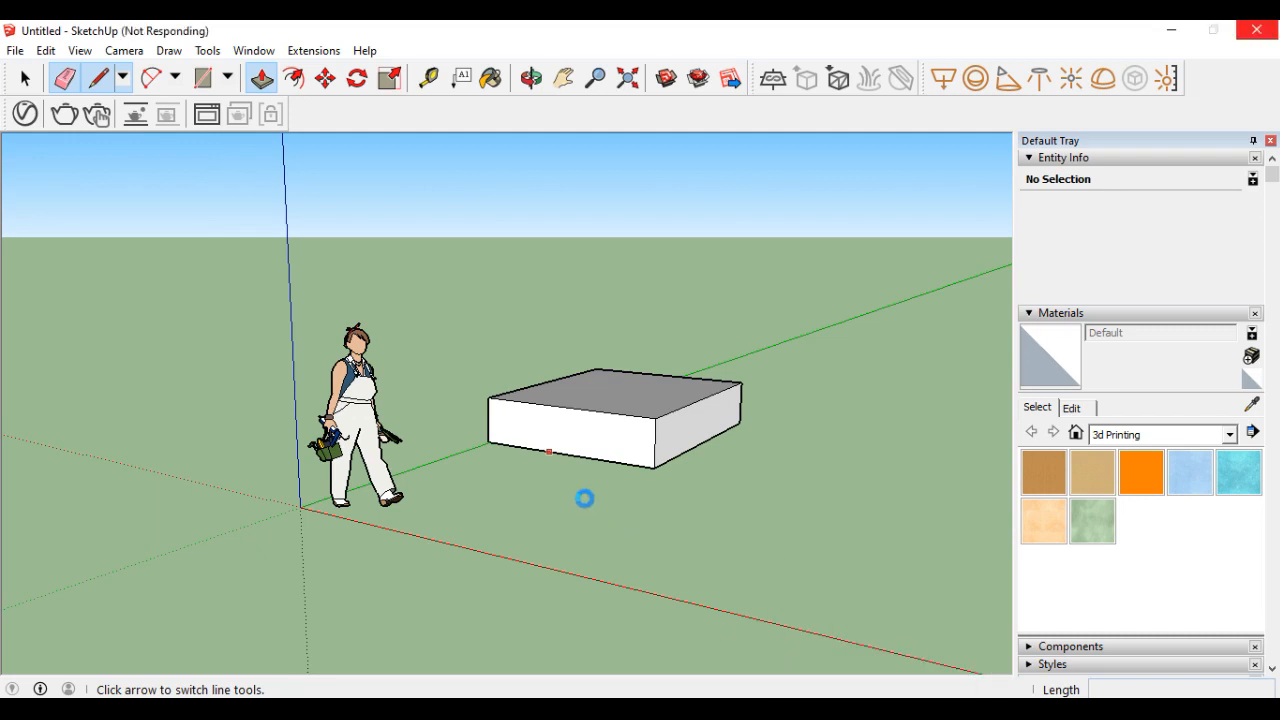
pyautogui.scroll(1, 586, 495)
pyautogui.click(580, 490)
pyautogui.scroll(3, 600, 462)
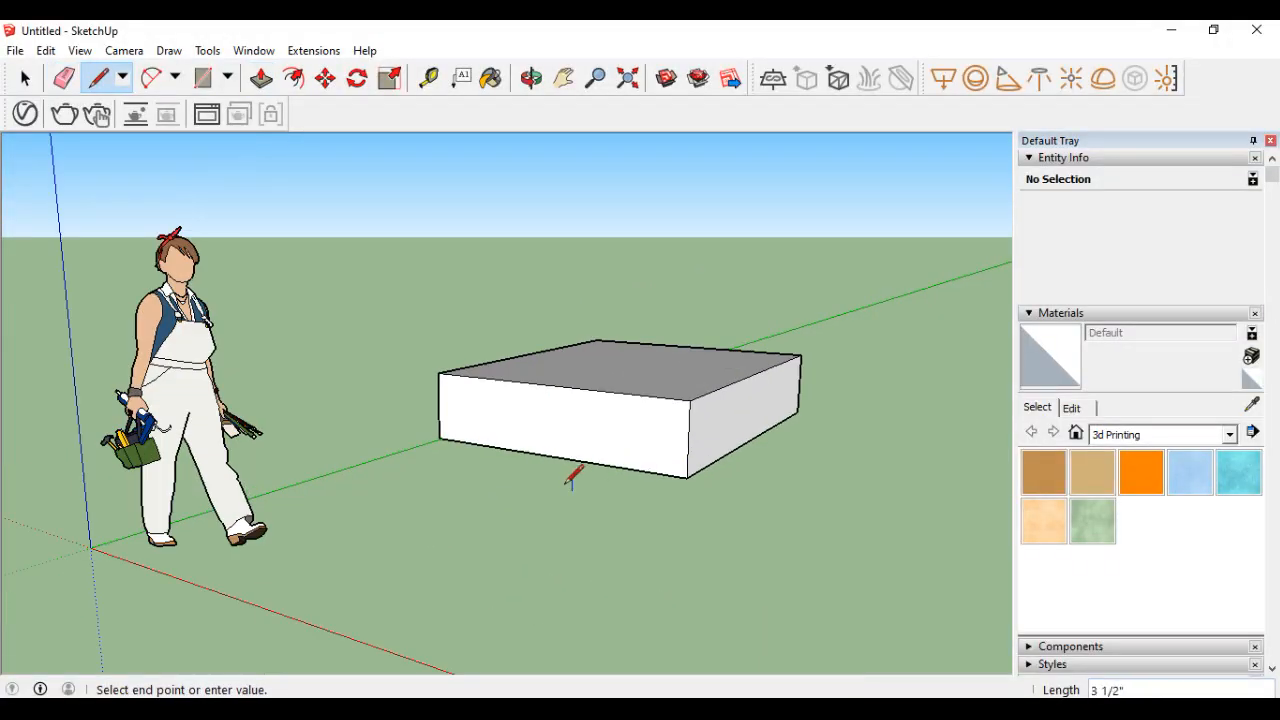
pyautogui.scroll(3, 572, 492)
pyautogui.press('Escape')
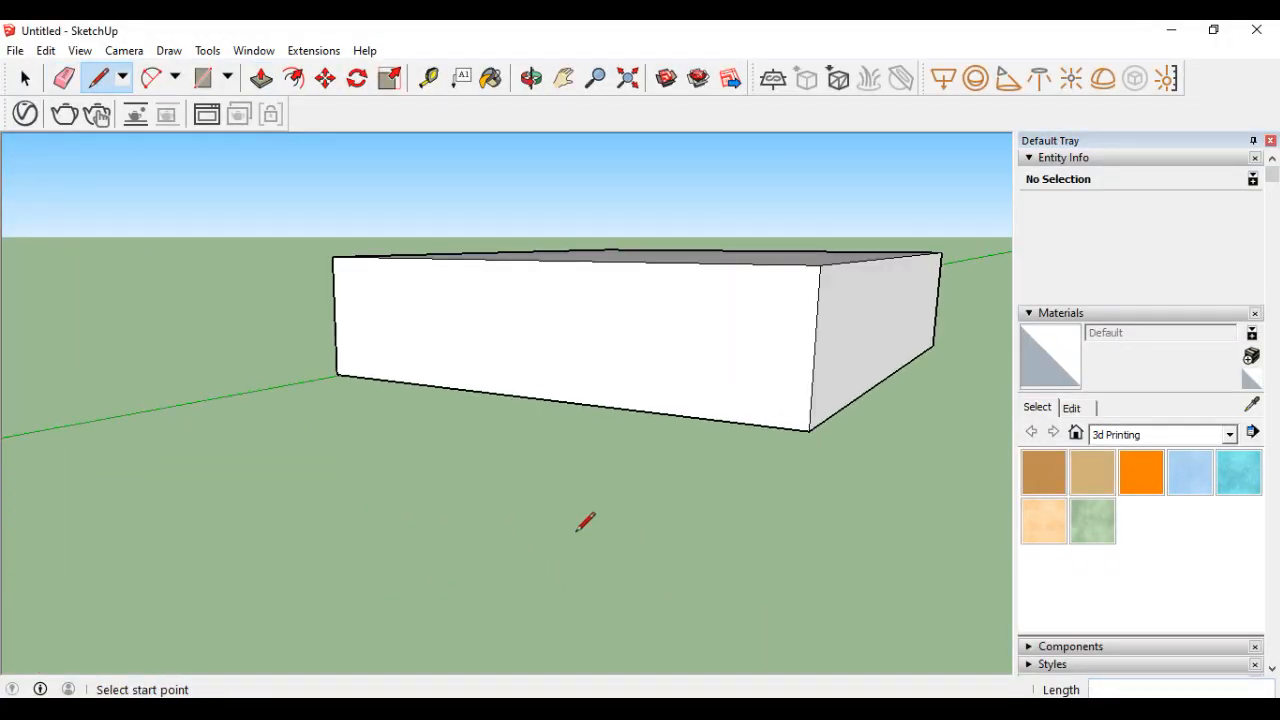
# Step: Draw a vertical line about 1' 9 5/8" long from the bottom to the top edge of the box's front face, splitting it in two
pyautogui.scroll(2, 614, 346)
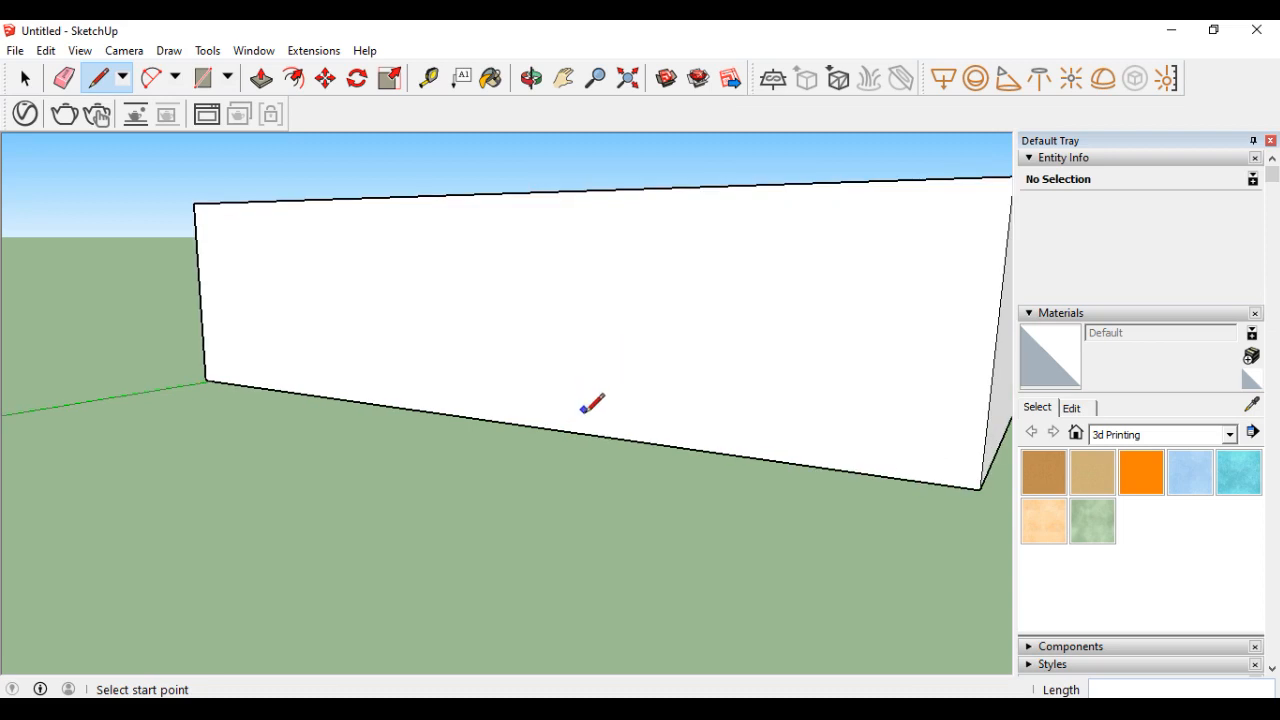
pyautogui.scroll(2, 591, 406)
pyautogui.click(544, 430)
pyautogui.scroll(-1, 557, 343)
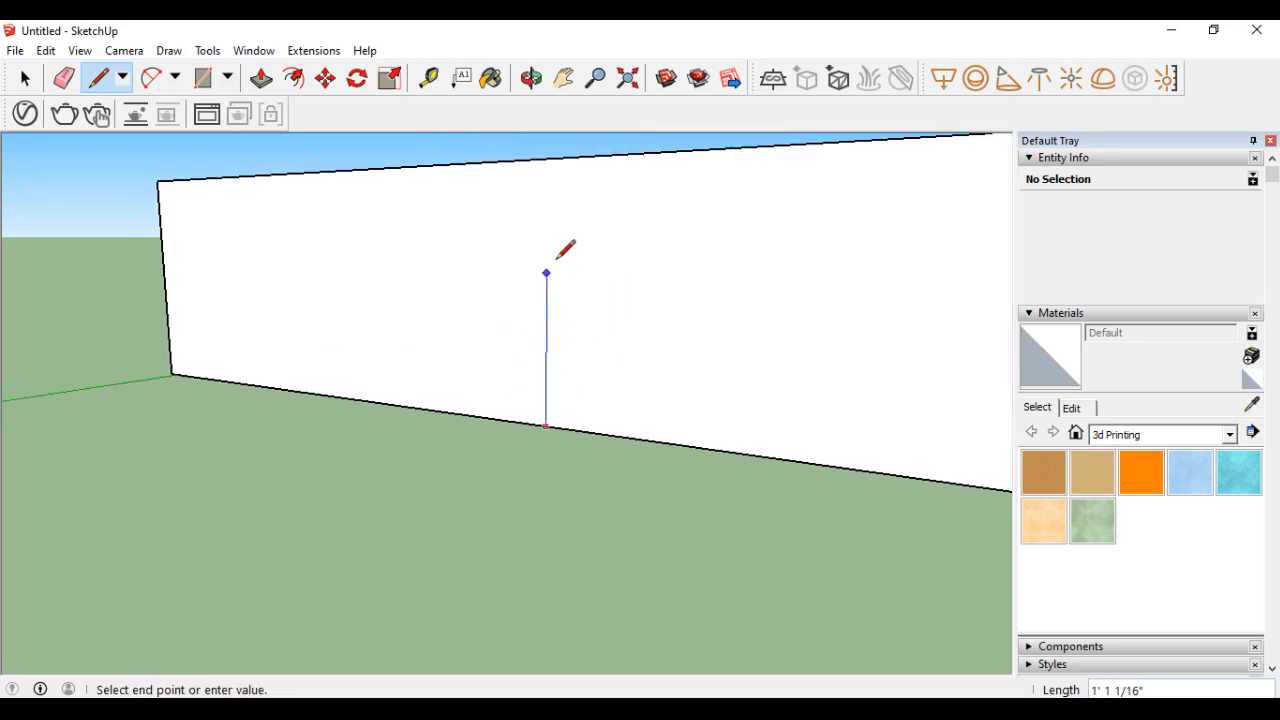
pyautogui.click(548, 160)
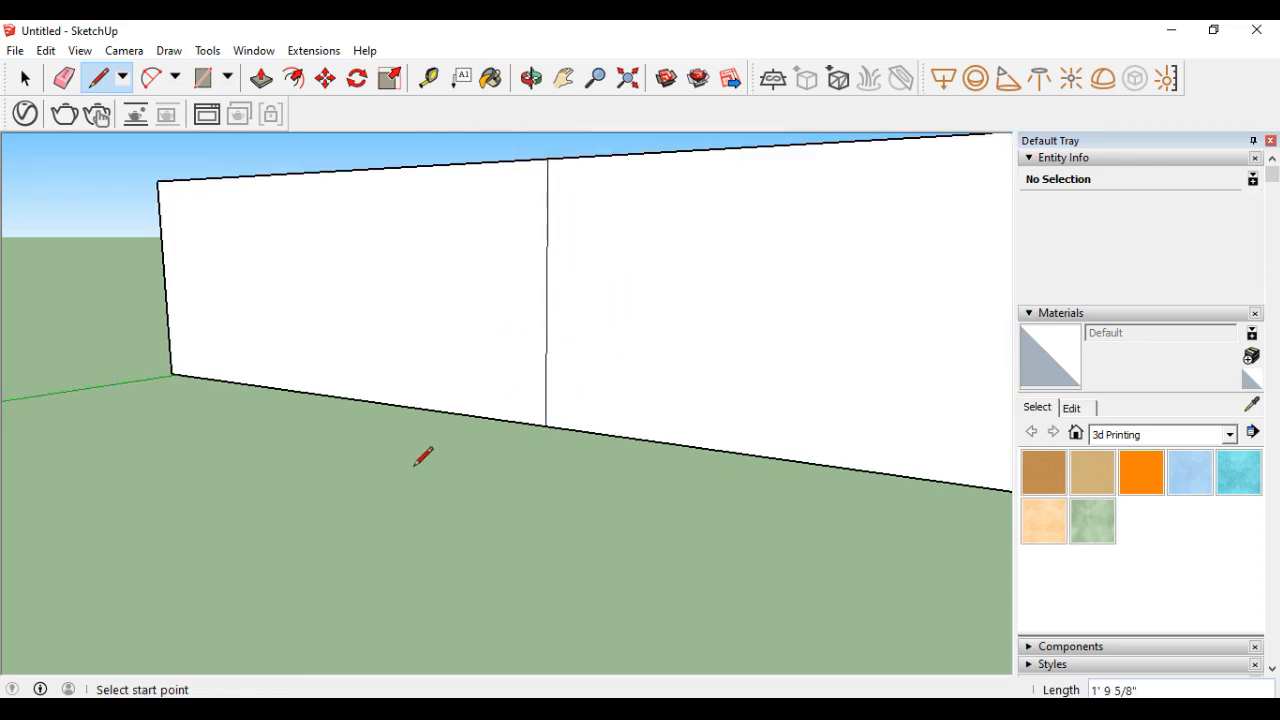
# Step: Draw a small crescent on the front face's right section using two arcs with shared endpoints and bulges of about 2 1/16" and 2 3/4"
pyautogui.click(63, 78)
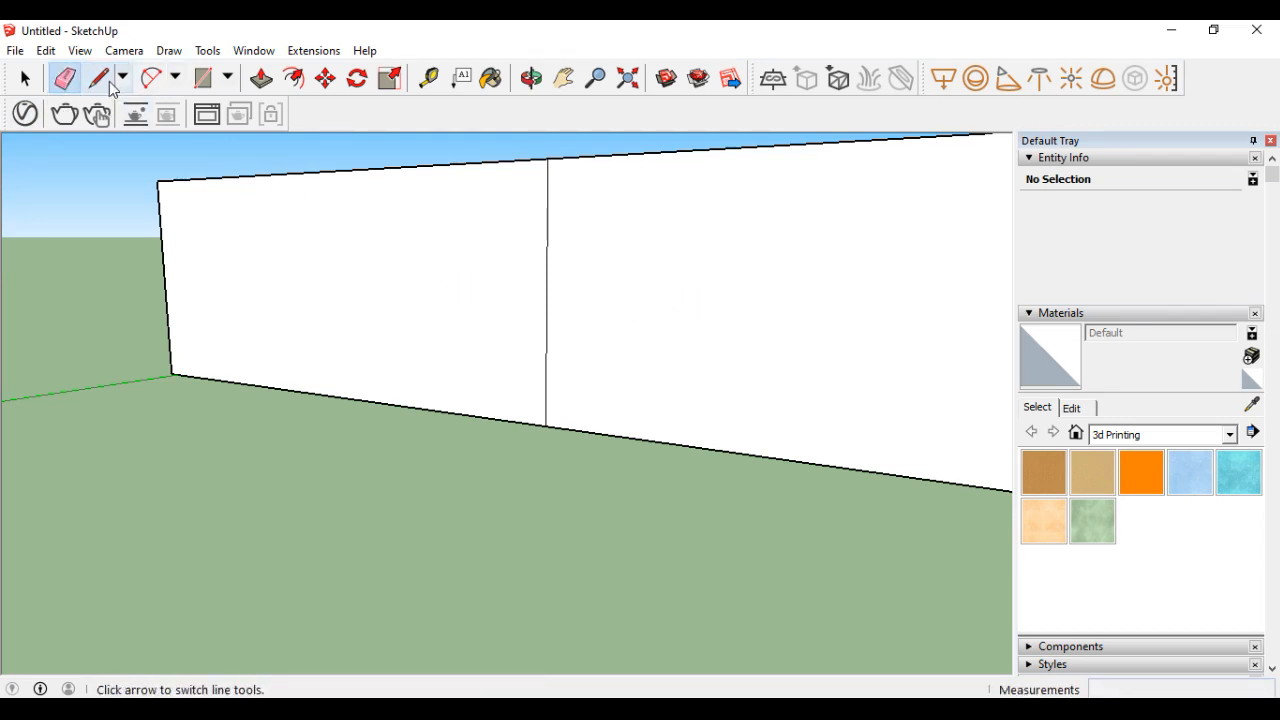
pyautogui.click(152, 78)
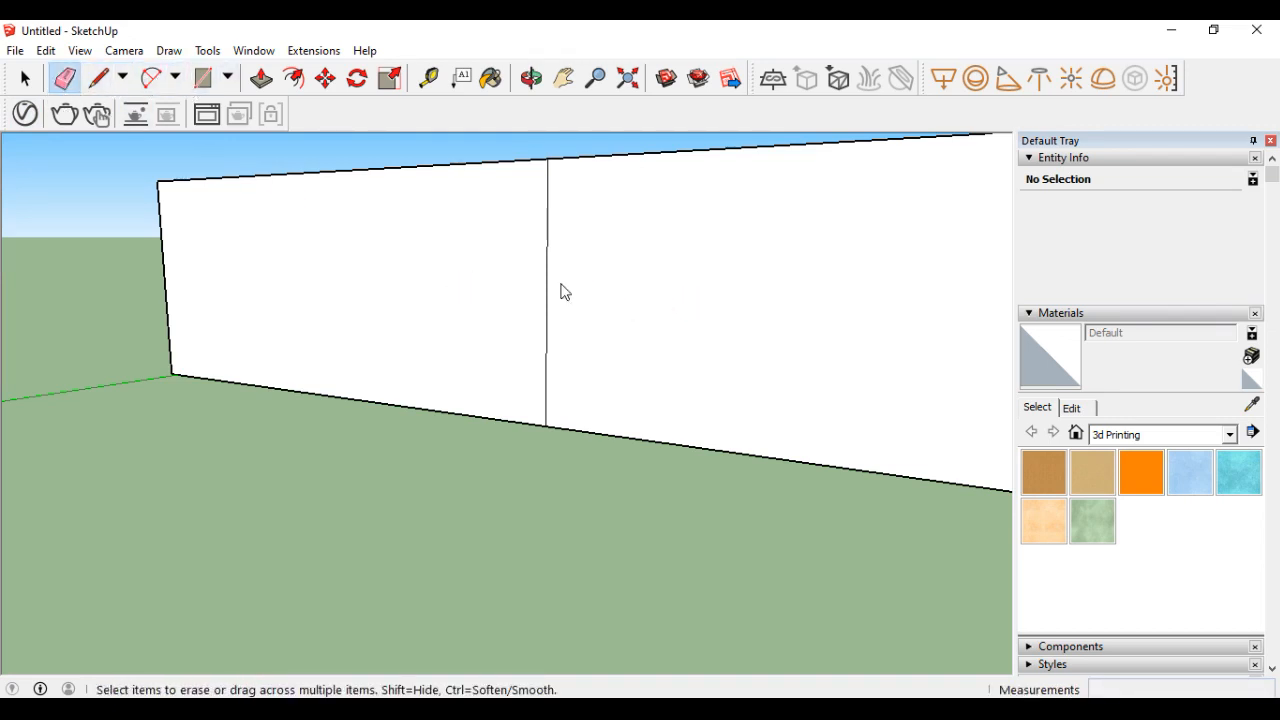
pyautogui.click(642, 254)
pyautogui.click(688, 225)
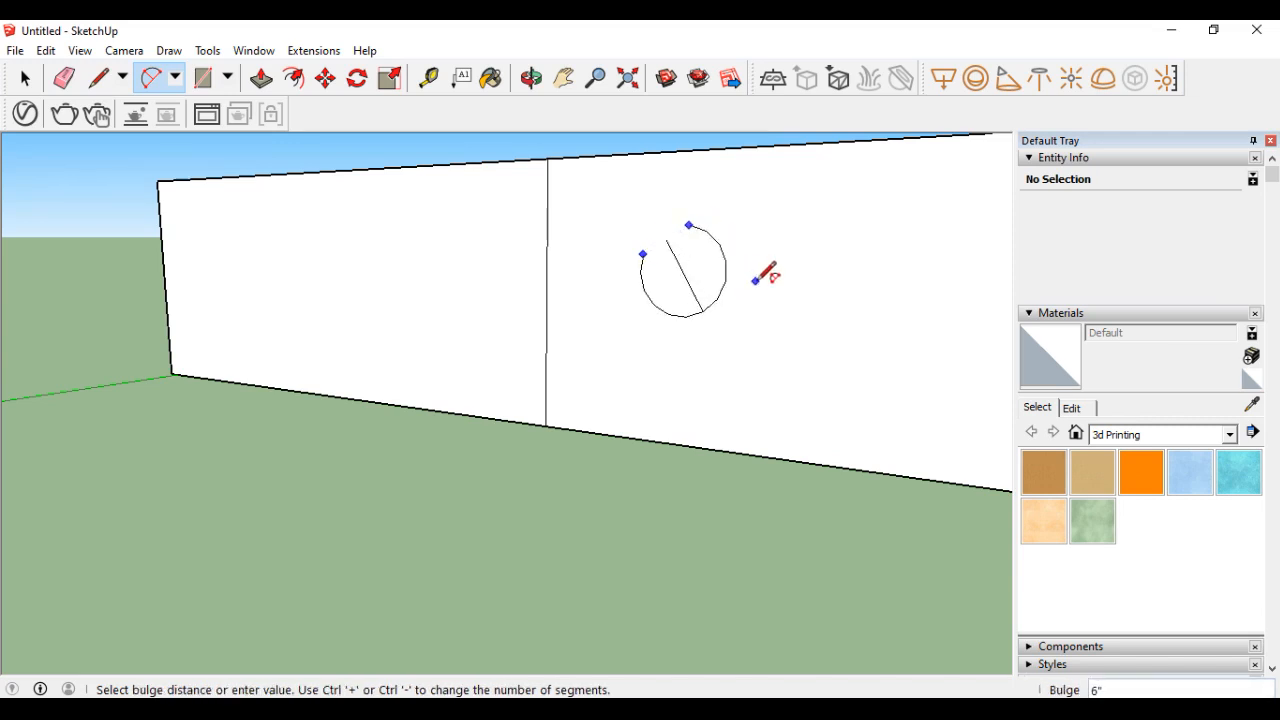
pyautogui.click(652, 265)
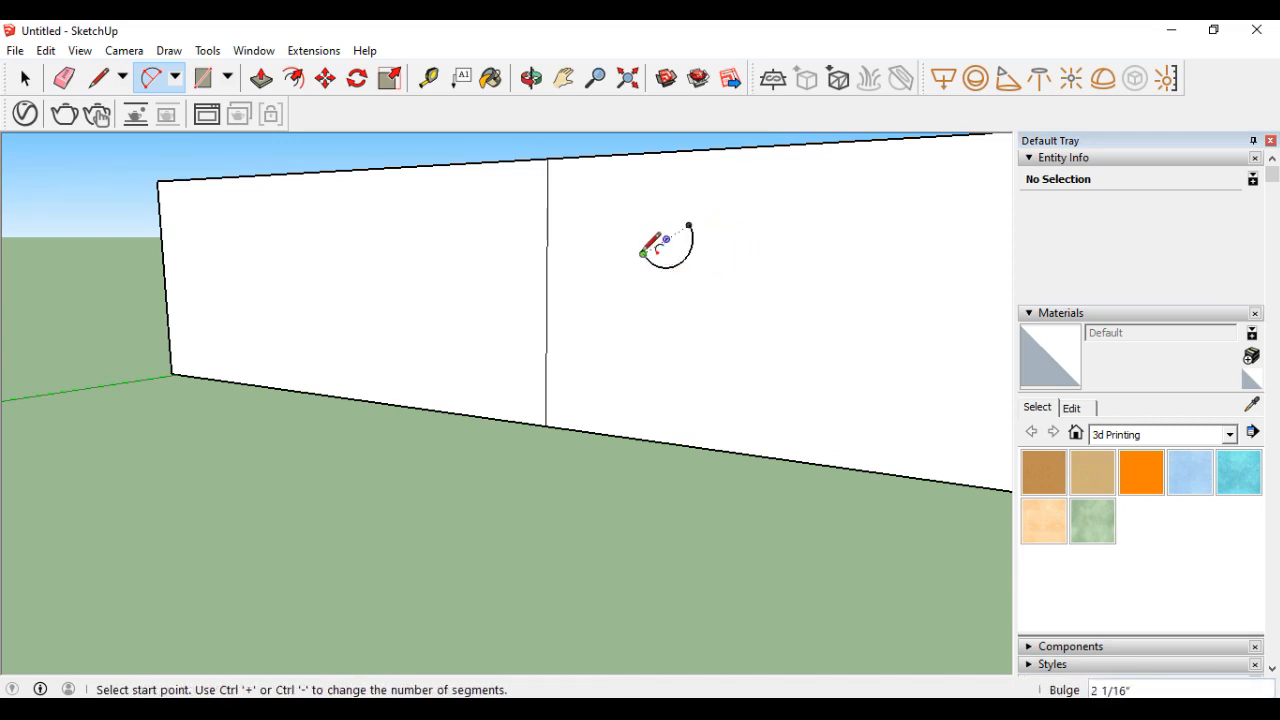
pyautogui.click(642, 254)
pyautogui.click(690, 224)
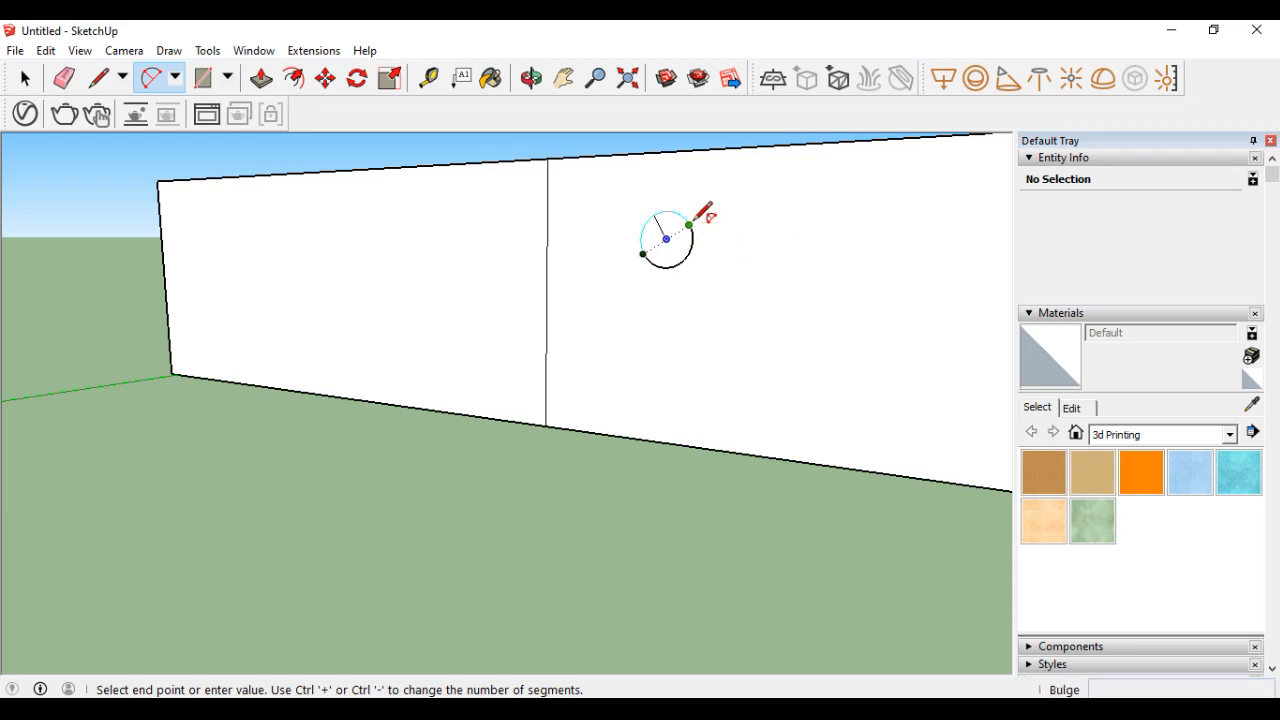
pyautogui.click(686, 278)
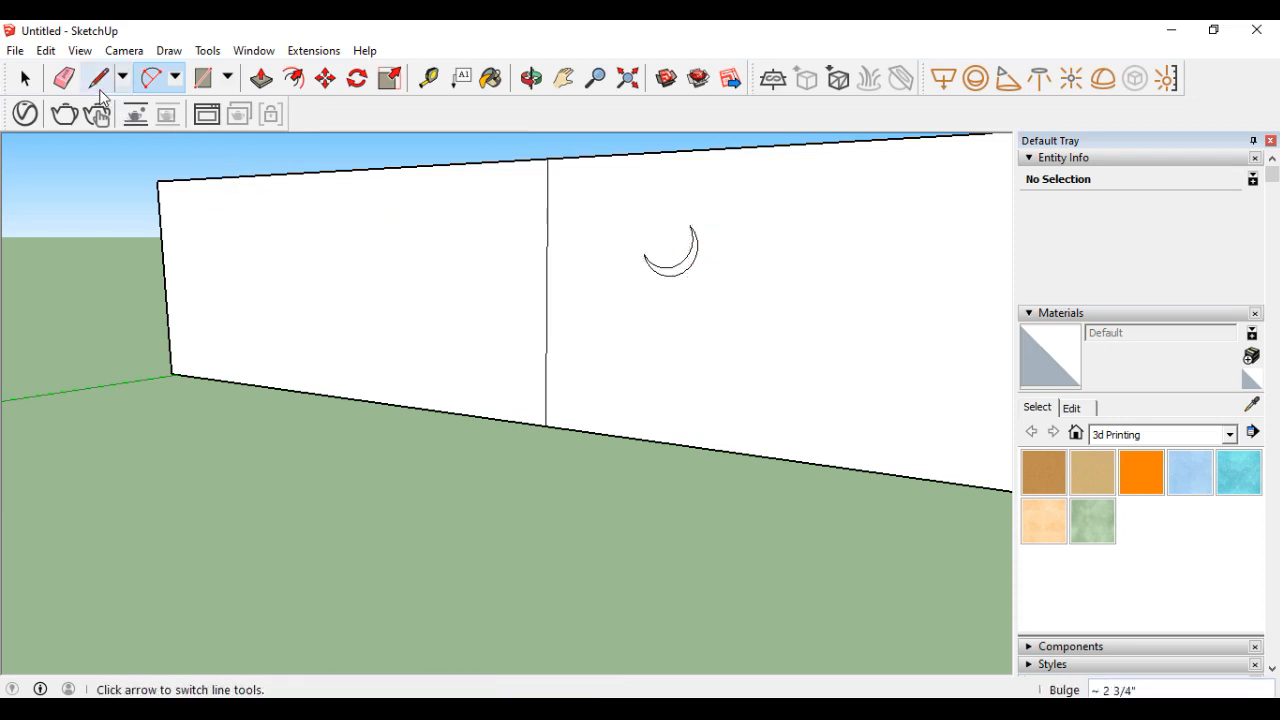
# Step: Push/pull the crescent outward from the front face and shorten the extrusion by about 5 1/2"
pyautogui.click(261, 78)
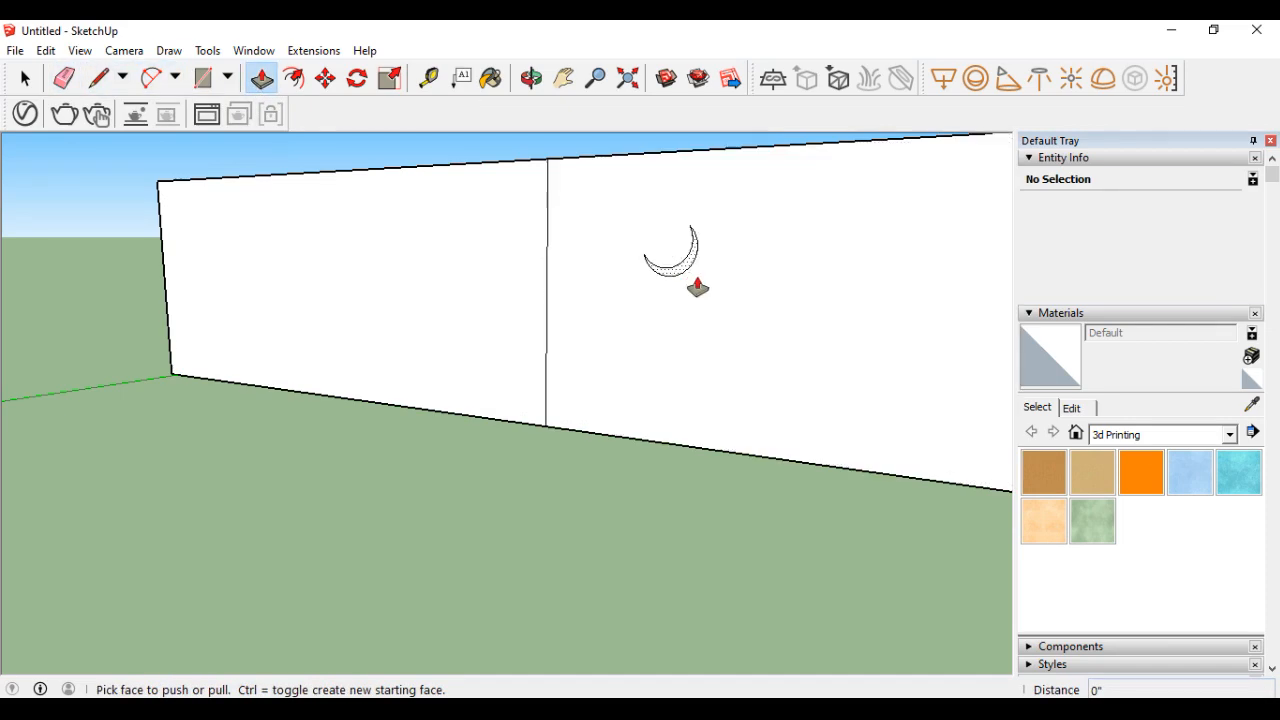
pyautogui.scroll(1, 697, 262)
pyautogui.click(672, 272)
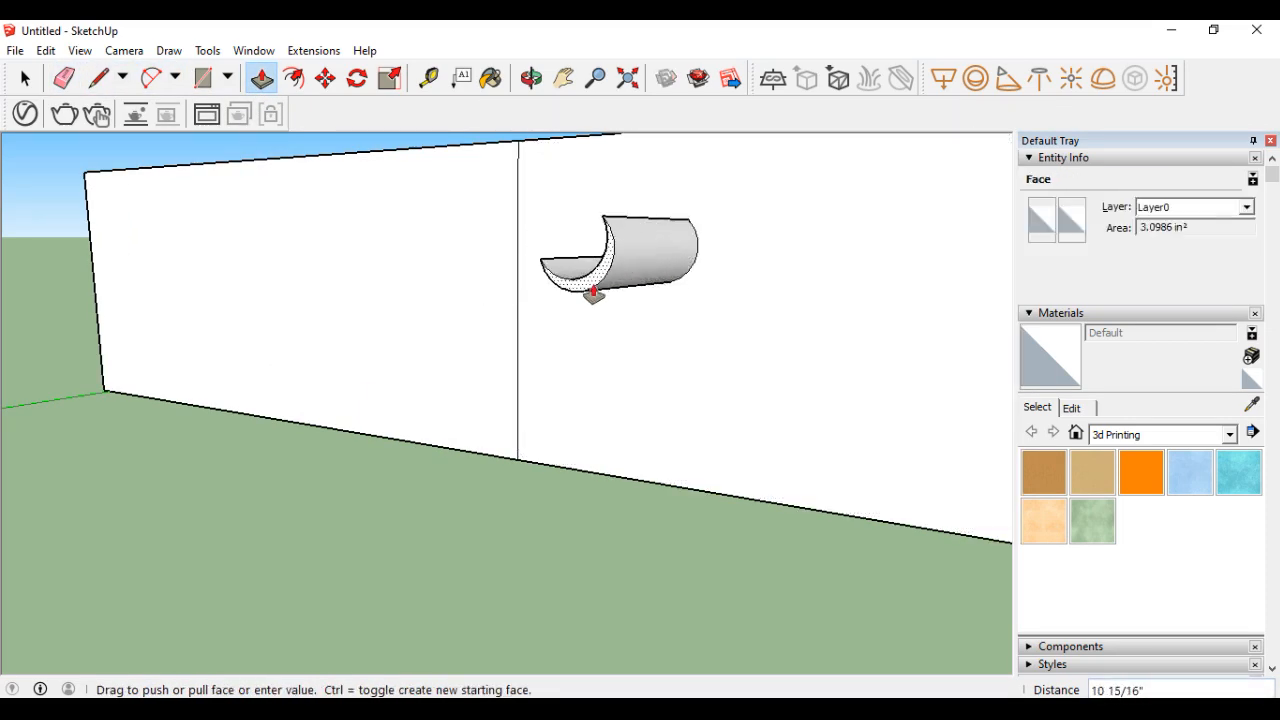
pyautogui.click(573, 297)
pyautogui.click(586, 286)
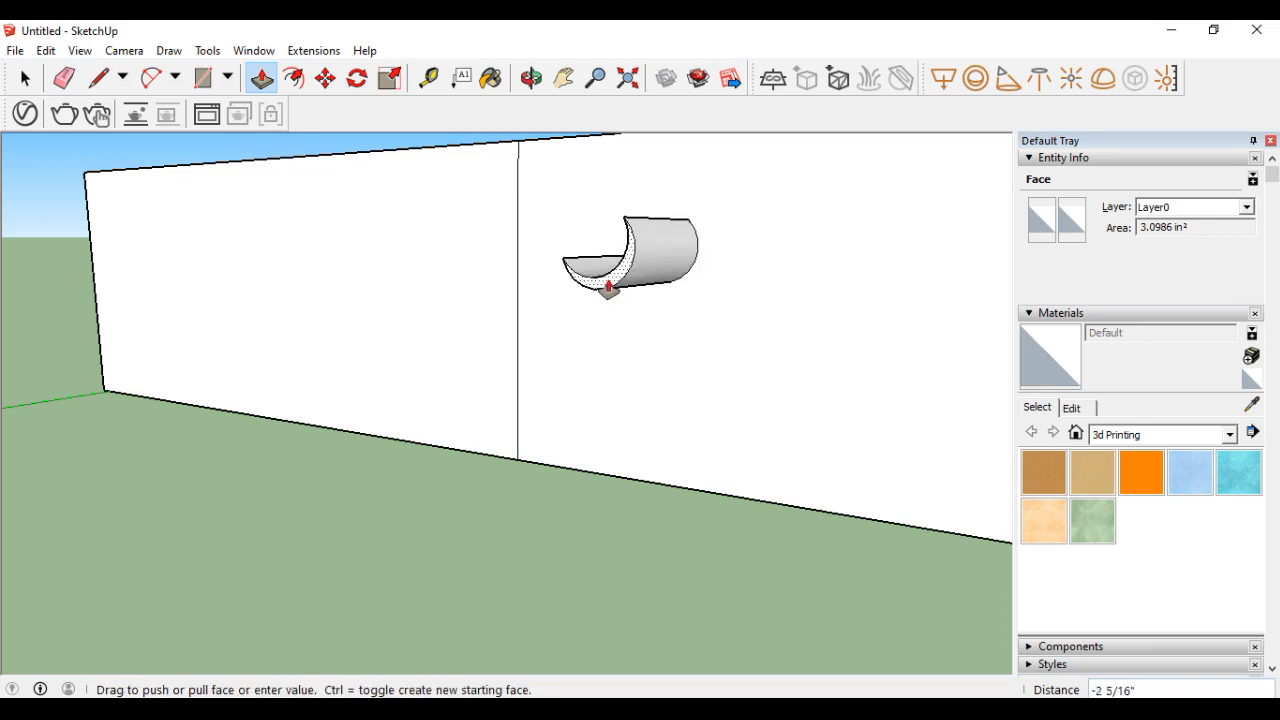
pyautogui.click(634, 285)
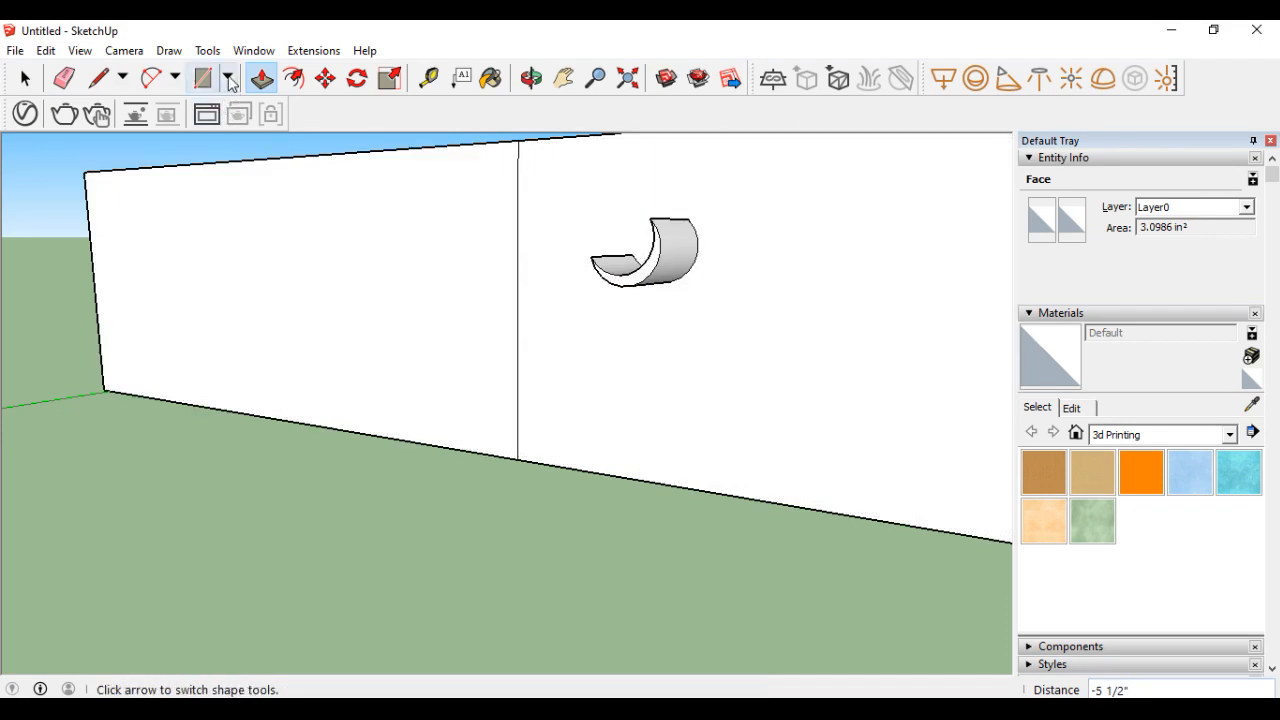
# Step: Draw a closed irregular freehand outline on the left section of the box's front face
pyautogui.click(228, 78)
pyautogui.click(246, 107)
pyautogui.click(175, 78)
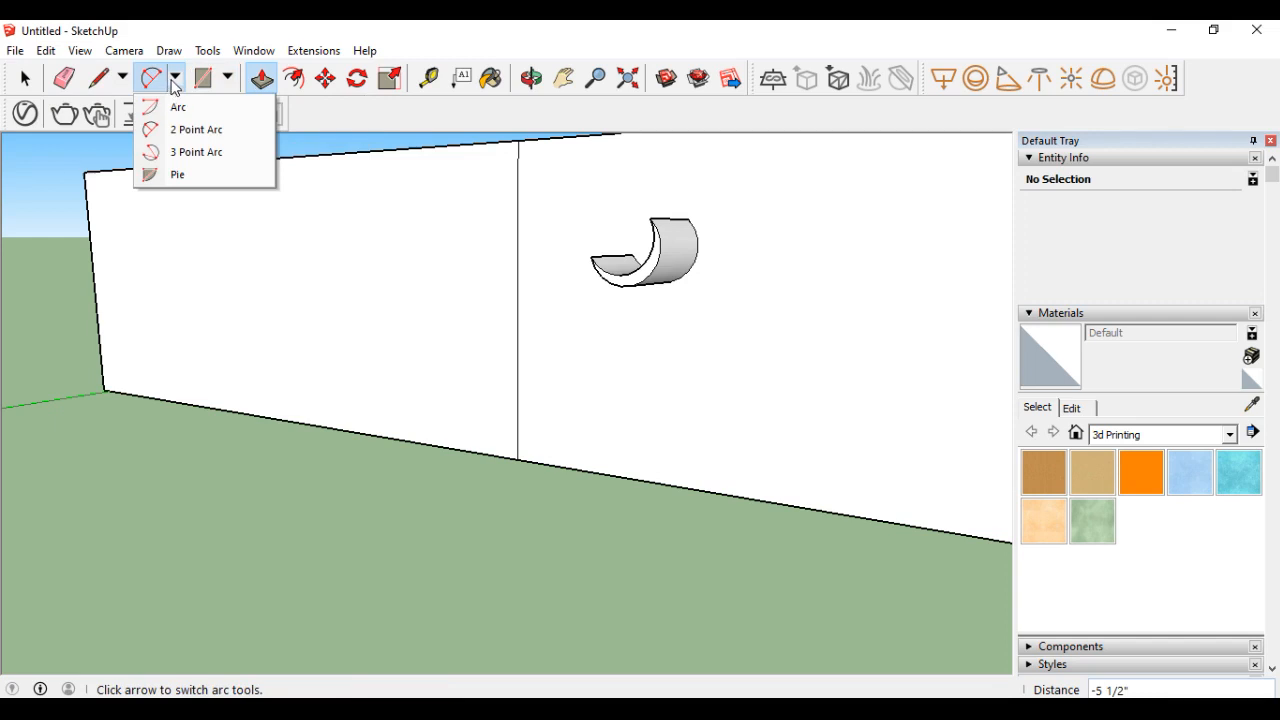
pyautogui.click(122, 78)
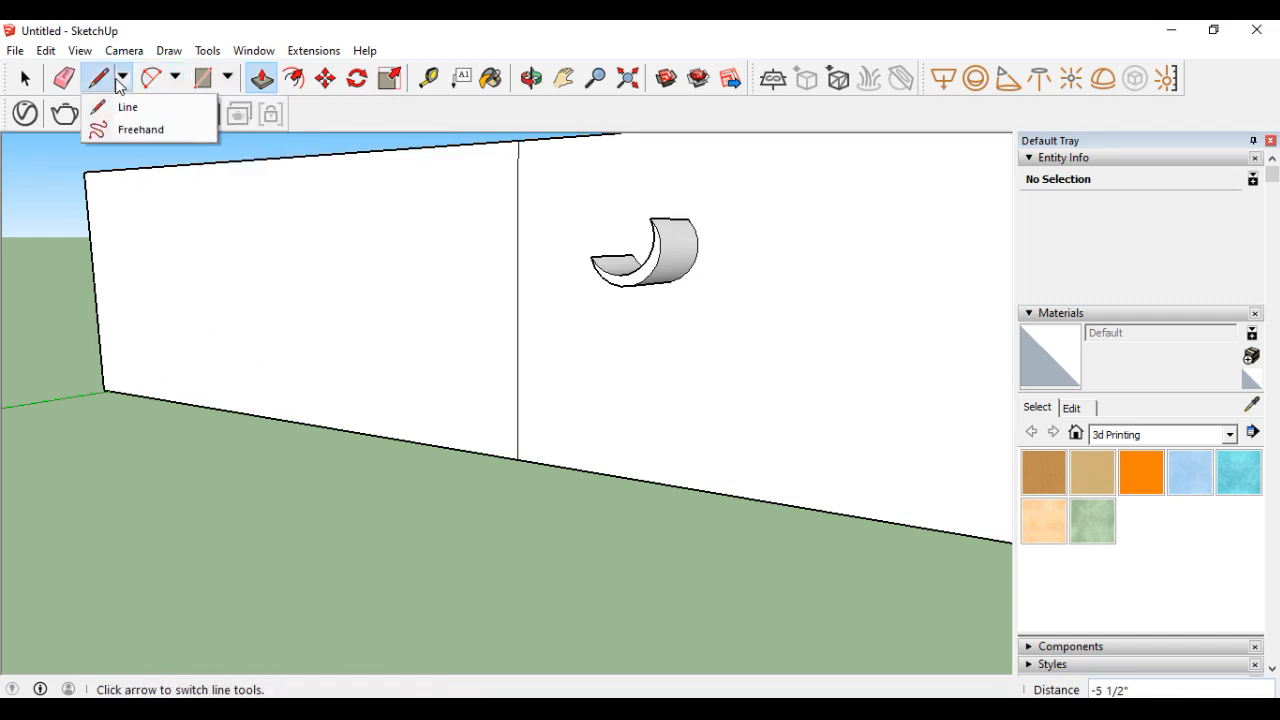
pyautogui.click(115, 141)
pyautogui.moveTo(261, 284)
pyautogui.mouseDown()
pyautogui.moveTo(288, 246)
pyautogui.moveTo(345, 262)
pyautogui.moveTo(300, 303)
pyautogui.moveTo(262, 285)
pyautogui.mouseUp()
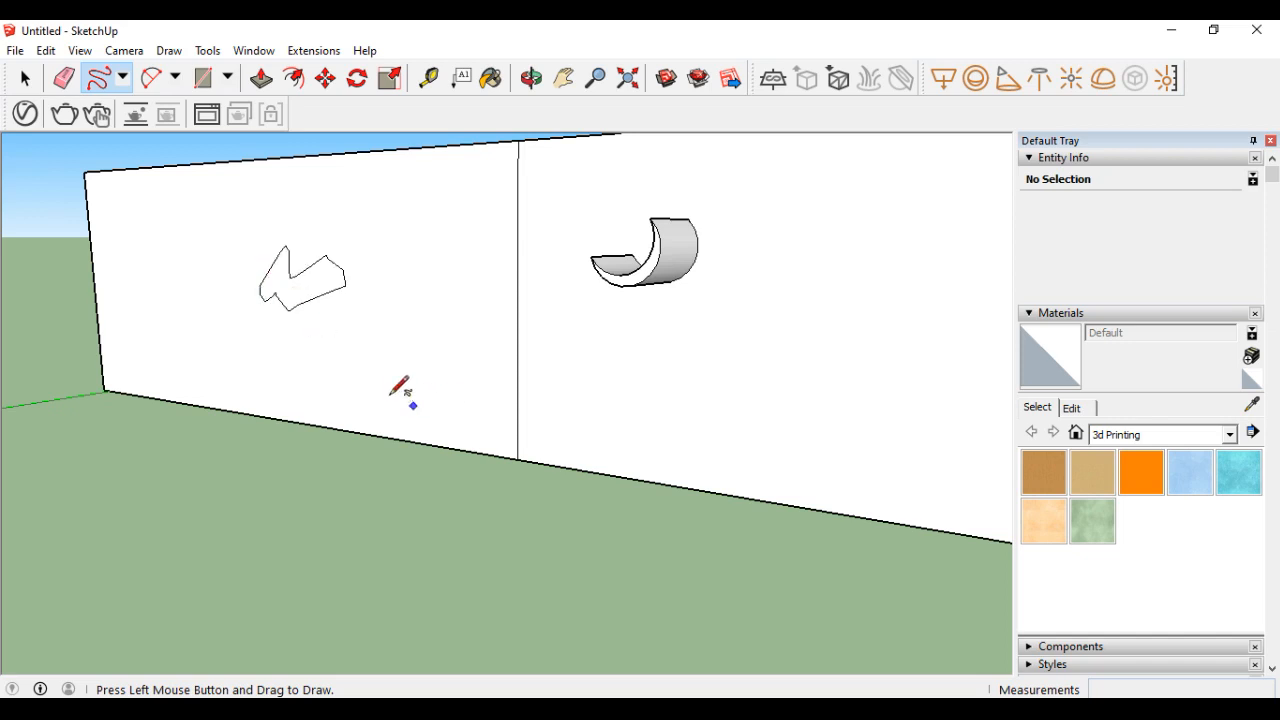
# Step: Push/pull the freehand shape outward about 6 1/8" and extend it farther from the front face
pyautogui.moveTo(297, 296); pyautogui.dragTo(297, 412)
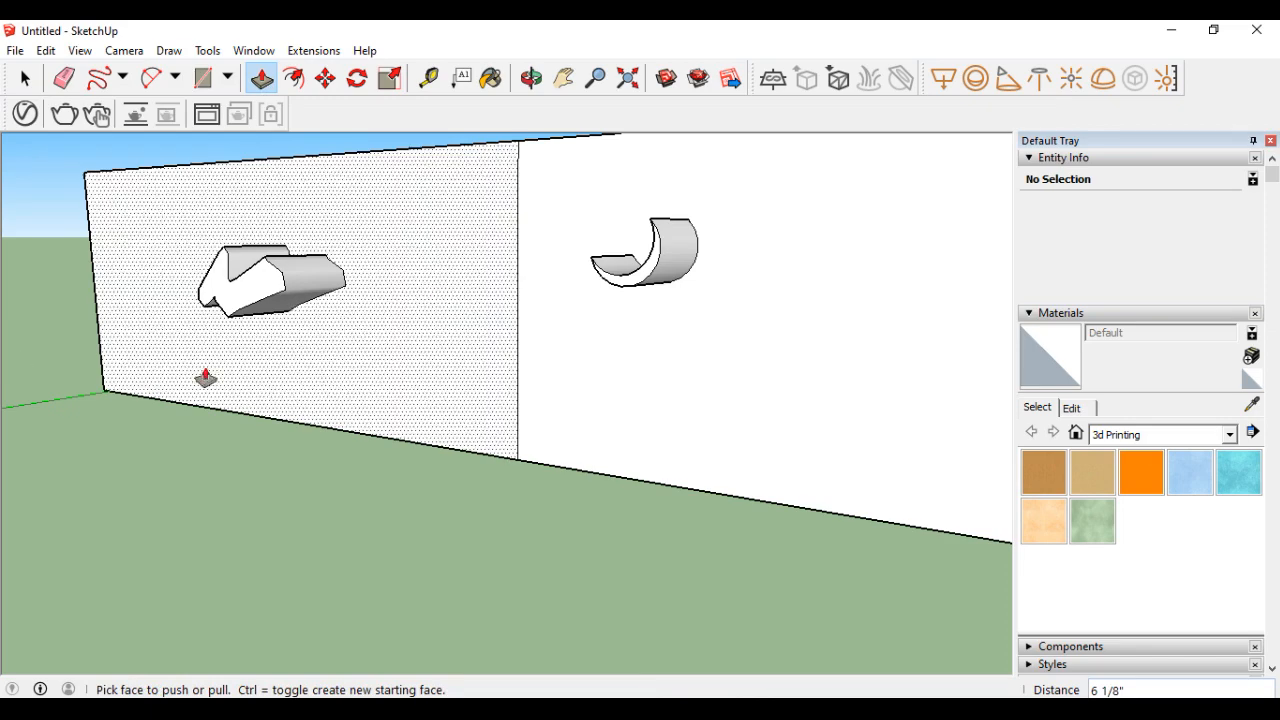
pyautogui.moveTo(249, 292); pyautogui.dragTo(188, 302)
# Step: Offset the outline of the front face's left section inward to form a smaller inner outline around the freehand extrusion
pyautogui.click(294, 80)
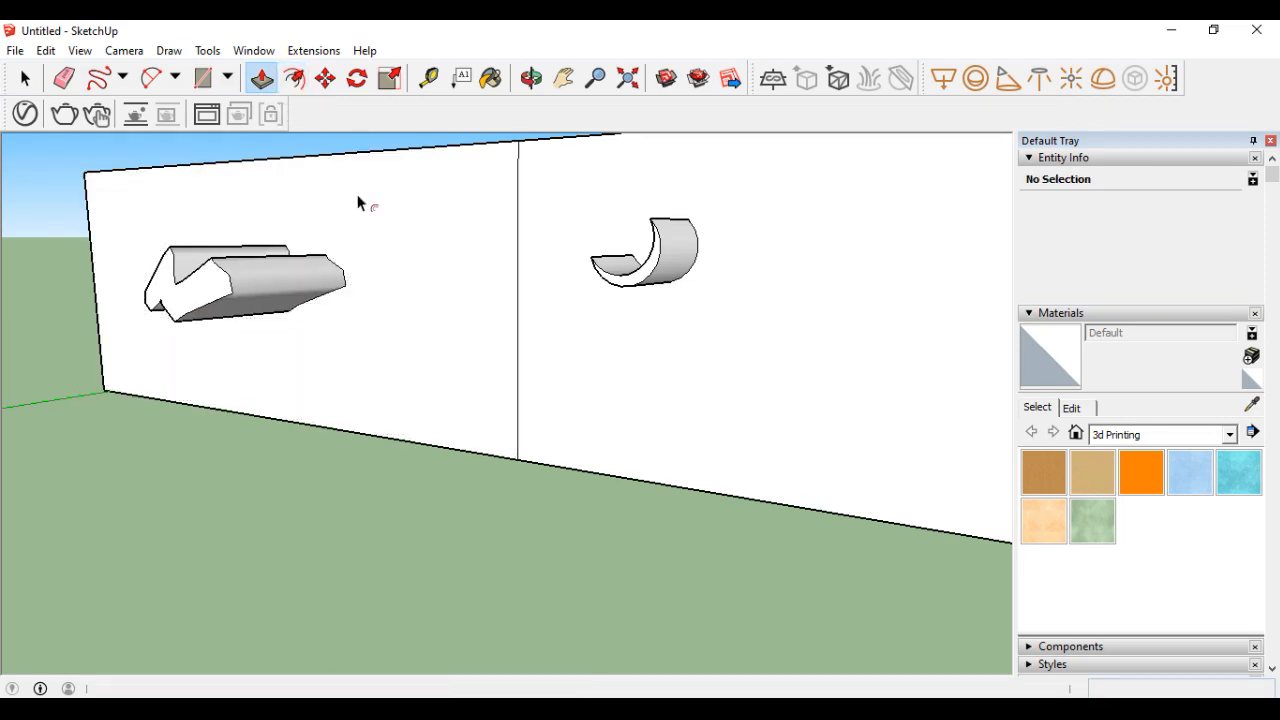
pyautogui.click(509, 343)
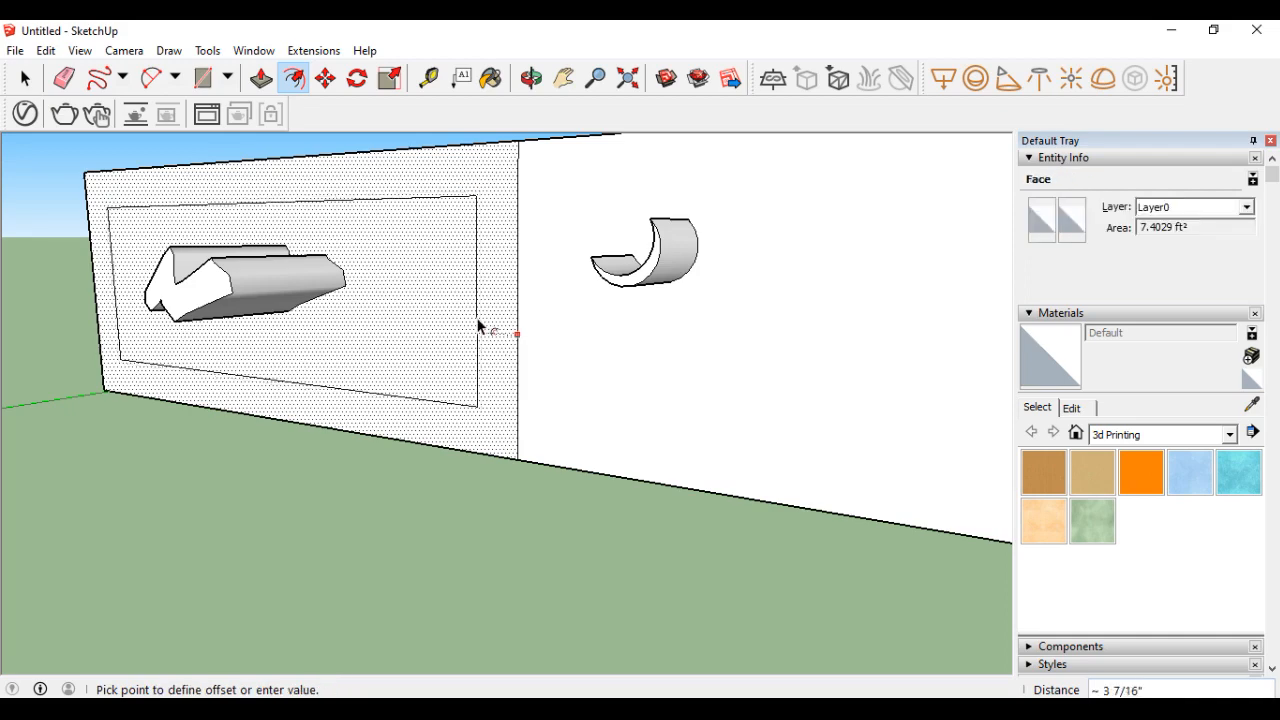
pyautogui.press('Return')
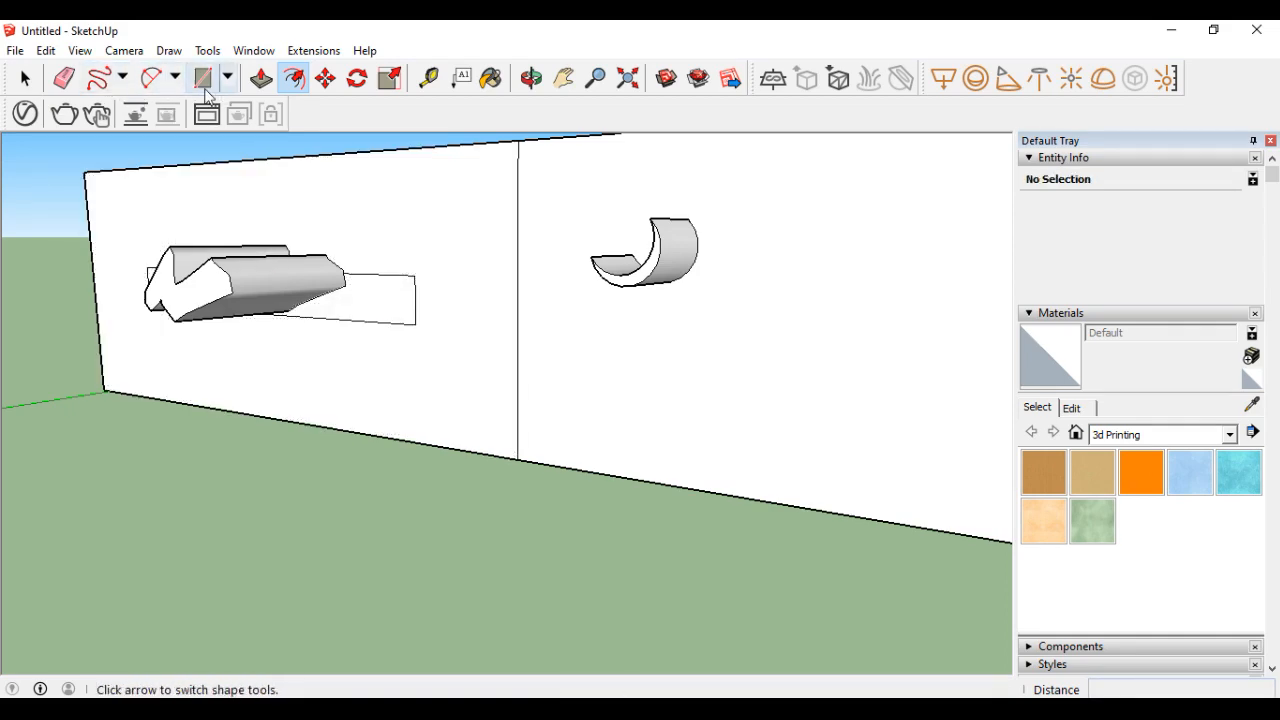
# Step: Push/pull the left section of the box's front face outward about 5 3/16"
pyautogui.click(261, 80)
pyautogui.click(491, 305)
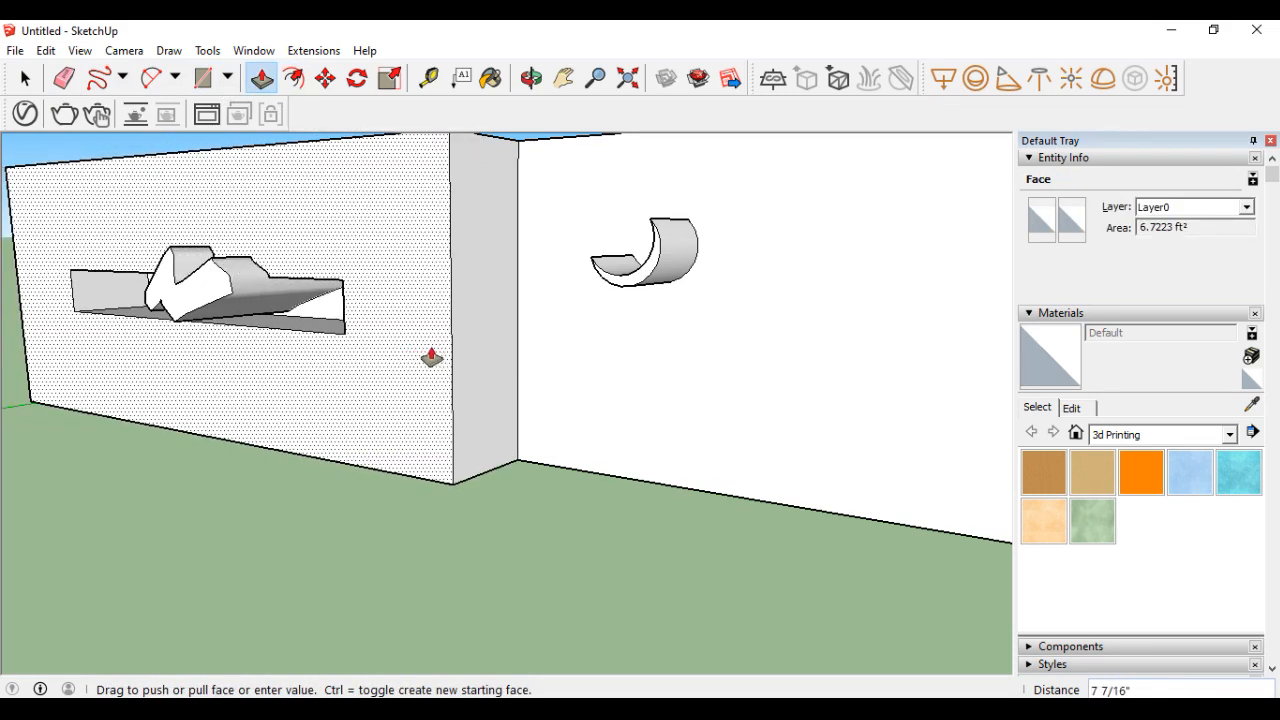
pyautogui.click(446, 365)
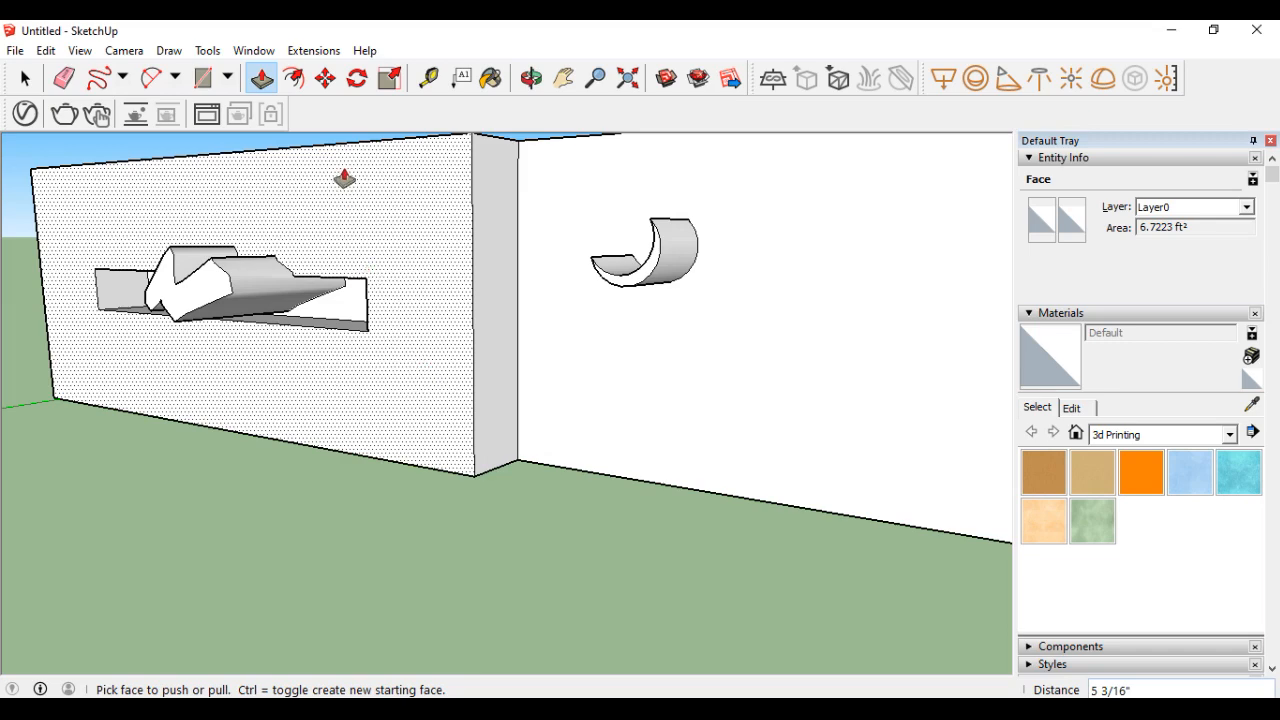
# Step: Move the left front section farther outward, and move the right front section about 1 5/8"
pyautogui.click(325, 78)
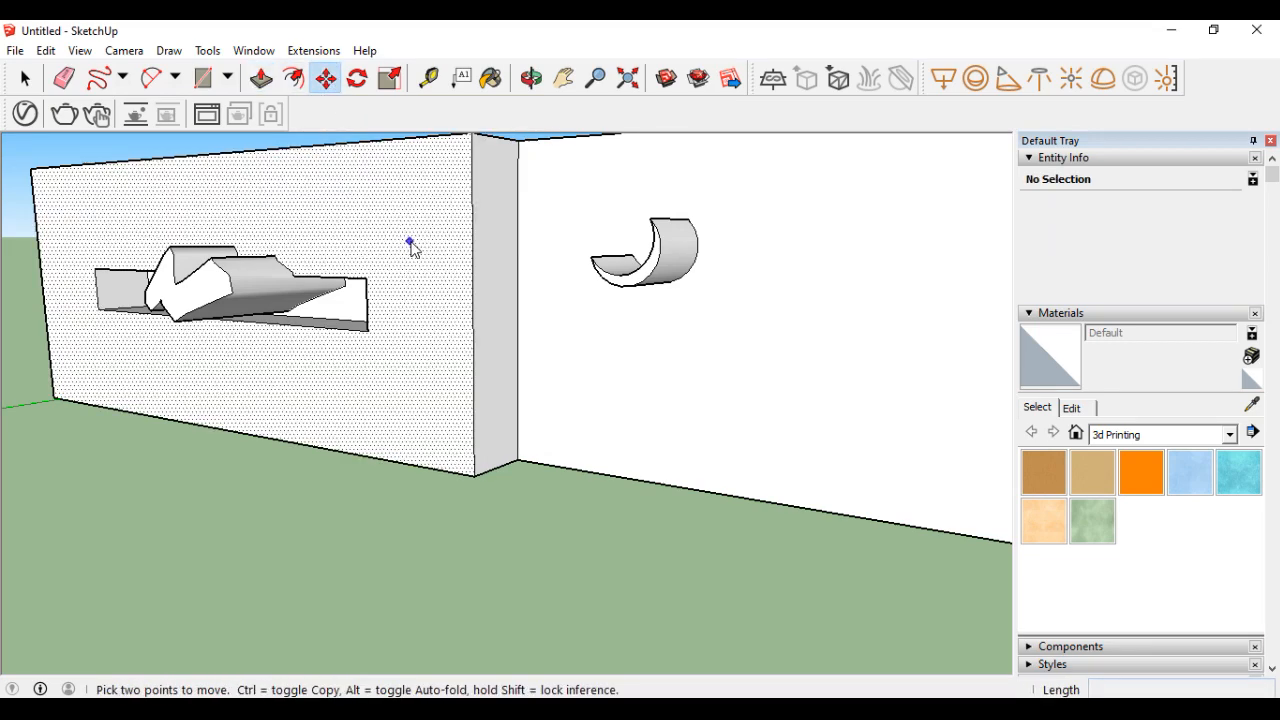
pyautogui.click(420, 297)
pyautogui.click(420, 353)
pyautogui.click(571, 371)
pyautogui.click(561, 384)
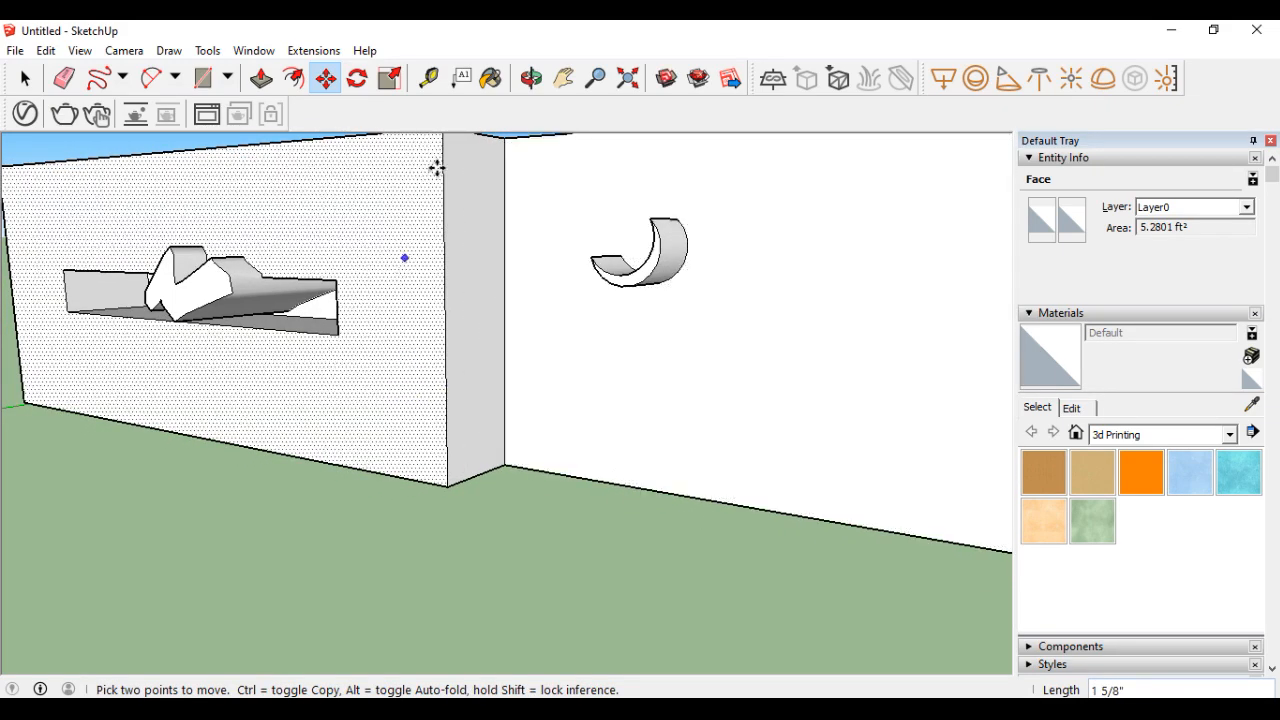
pyautogui.click(391, 78)
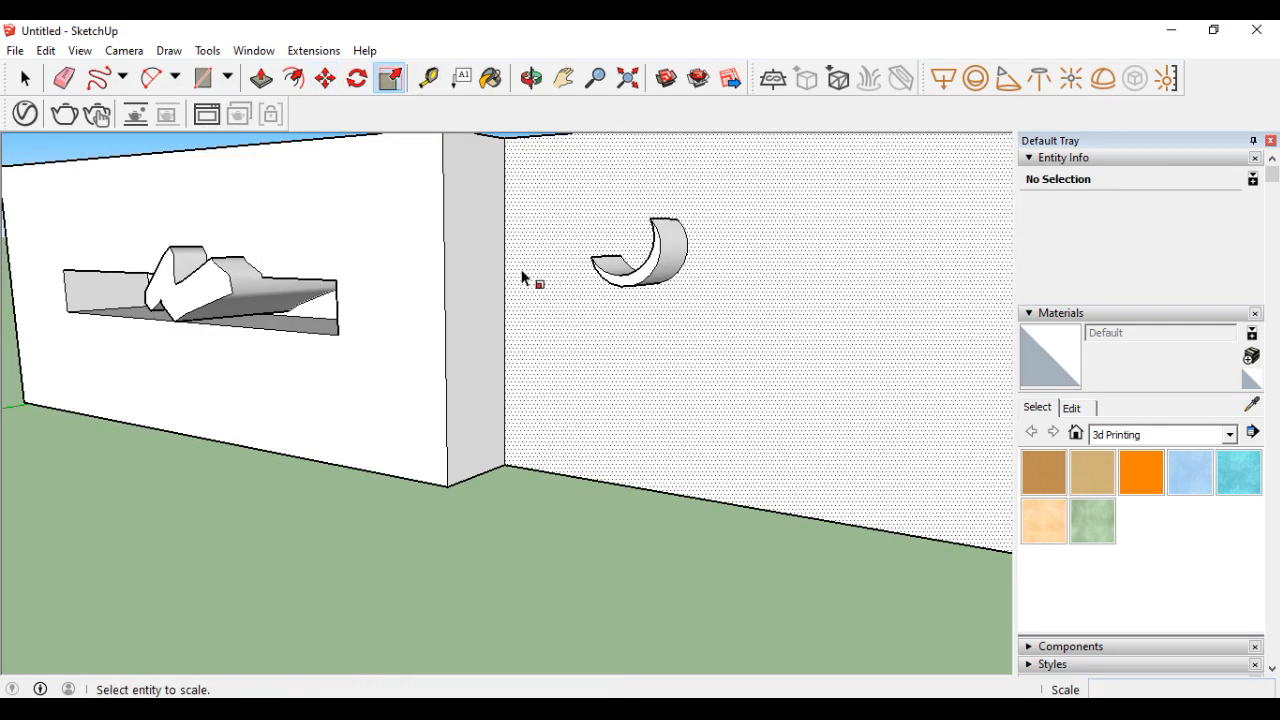
pyautogui.rightClick(391, 88)
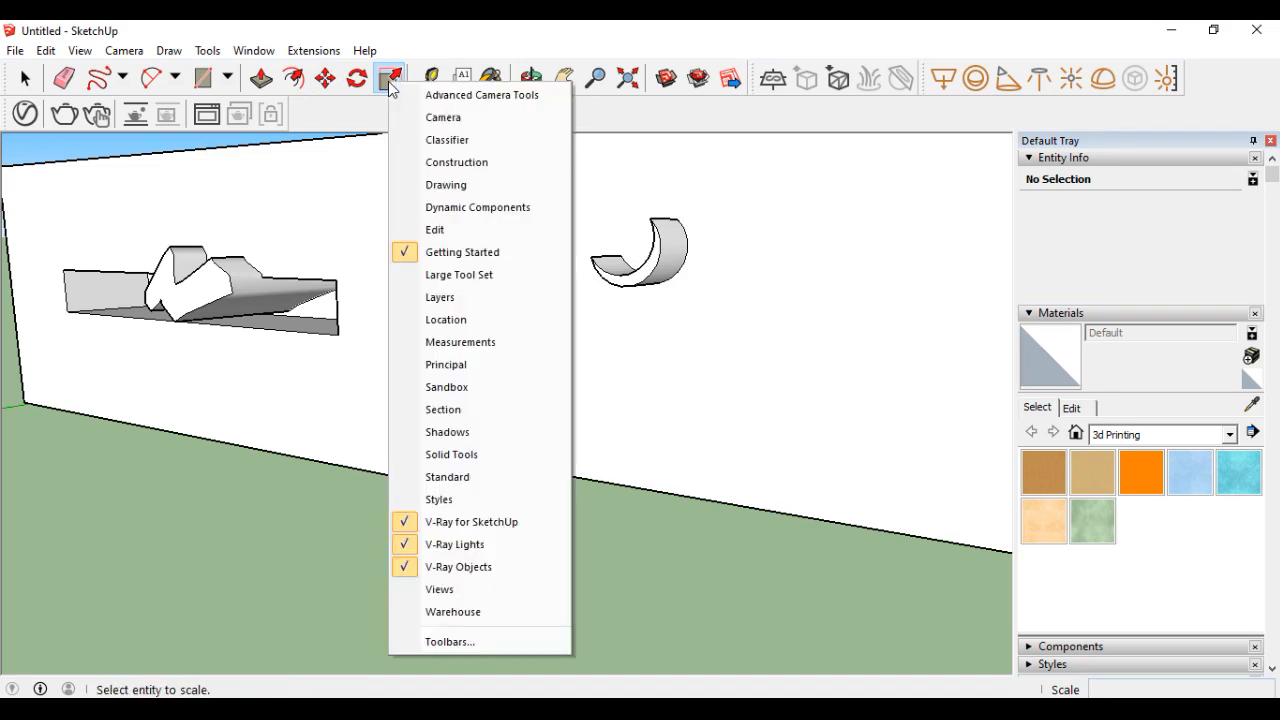
pyautogui.click(634, 112)
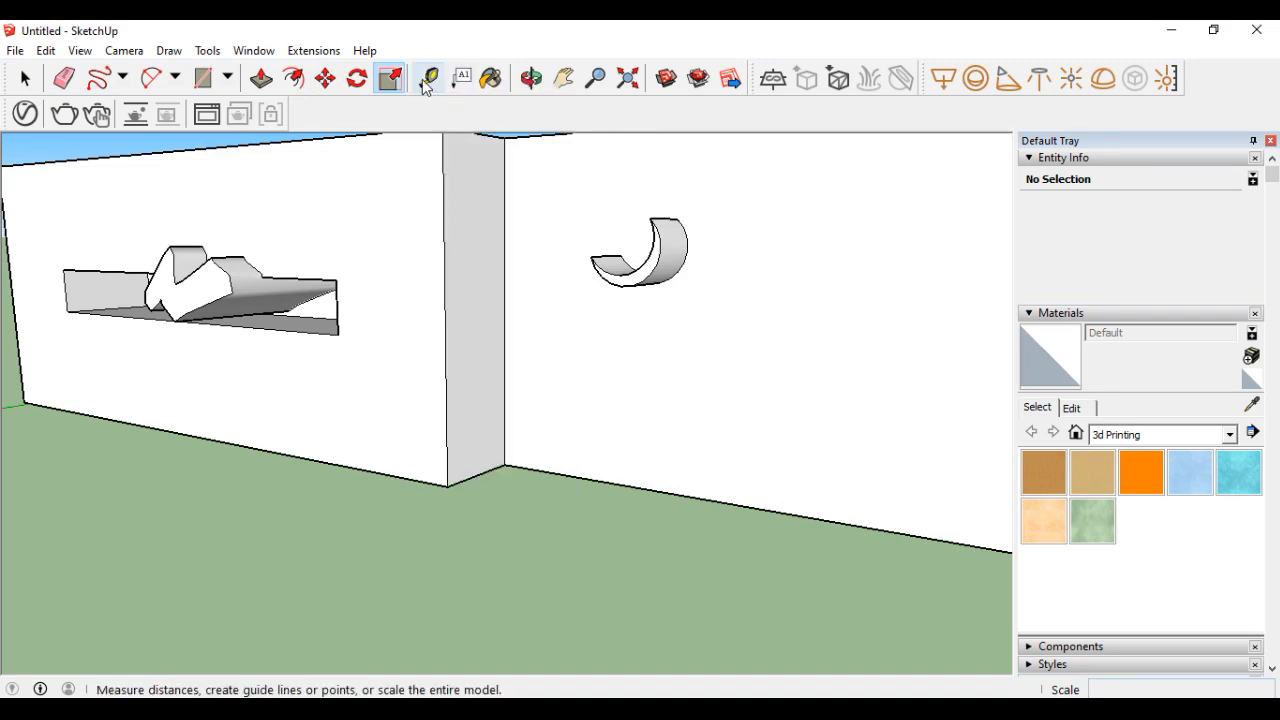
# Step: Measure the right front section's height and short distances to either side of its vertical corner edge with the Tape Measure
pyautogui.click(563, 474)
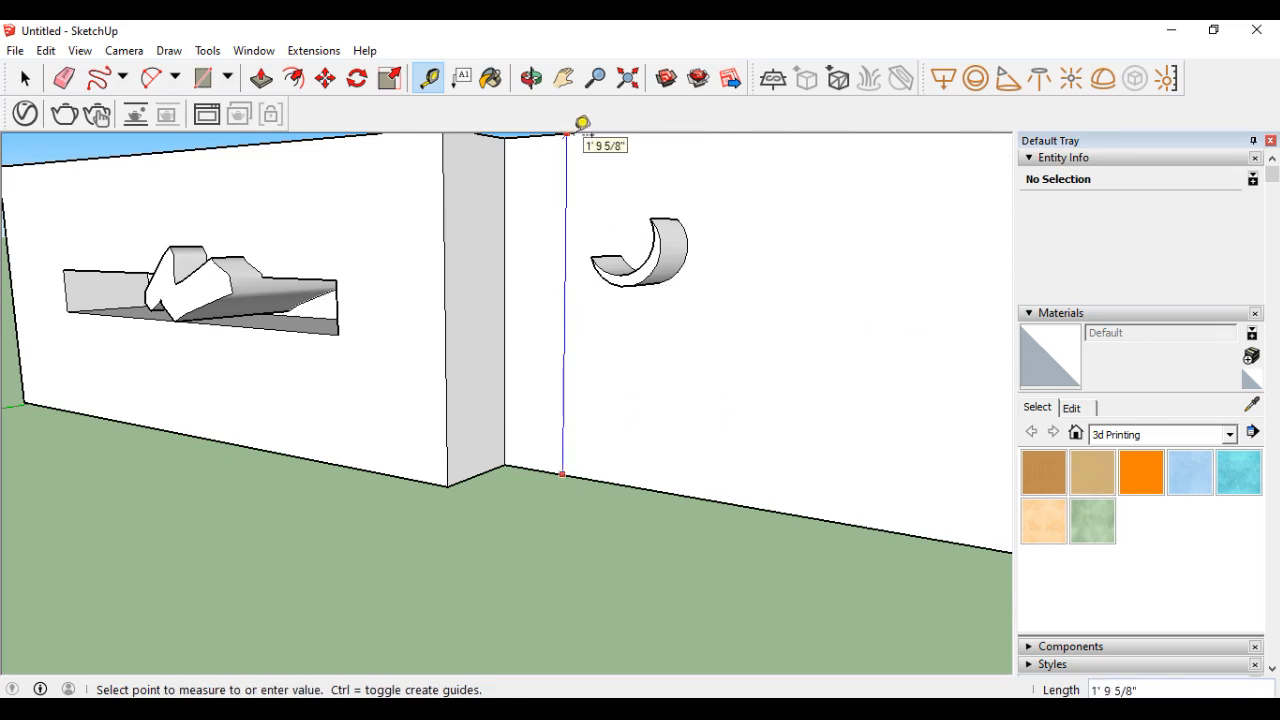
pyautogui.click(568, 132)
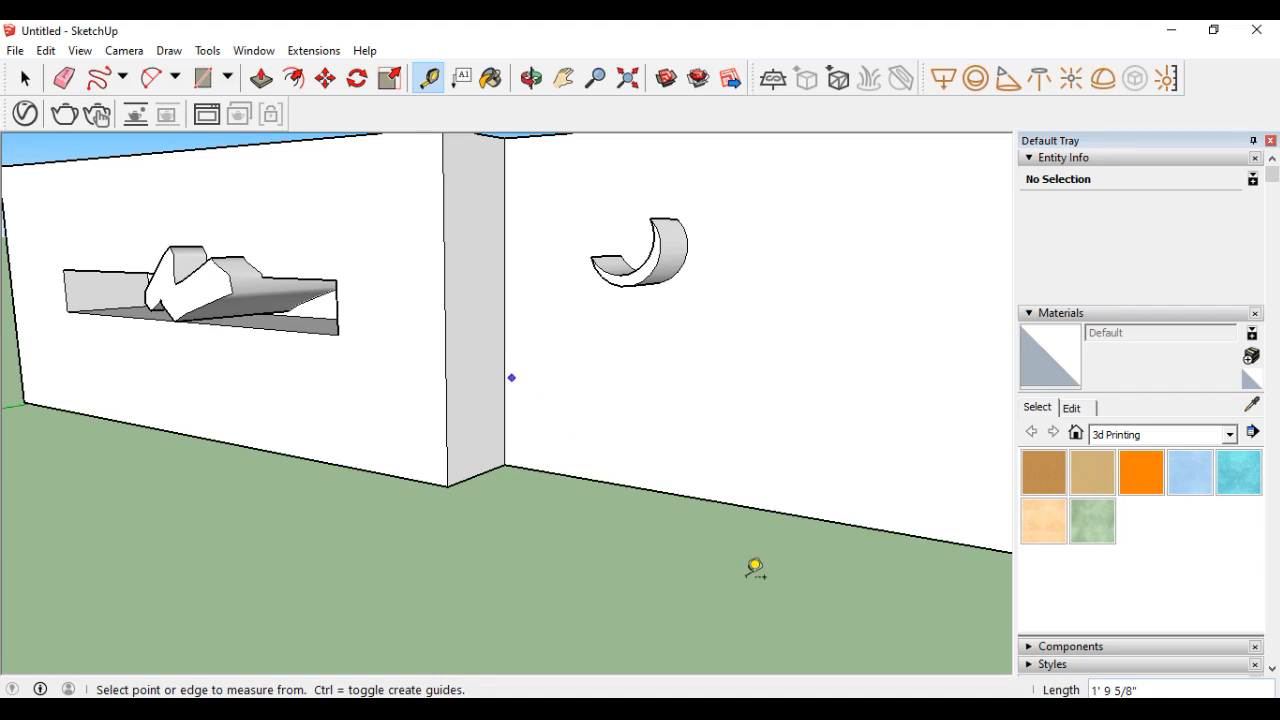
pyautogui.click(504, 294)
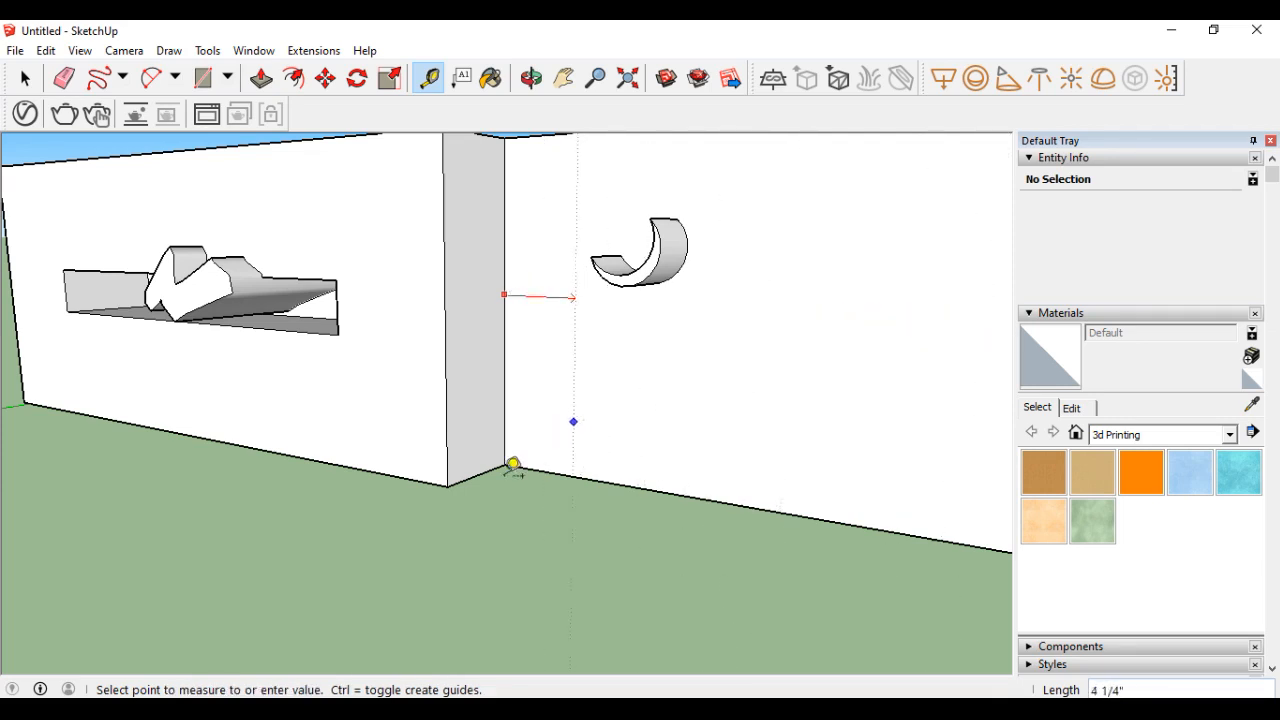
pyautogui.click(478, 296)
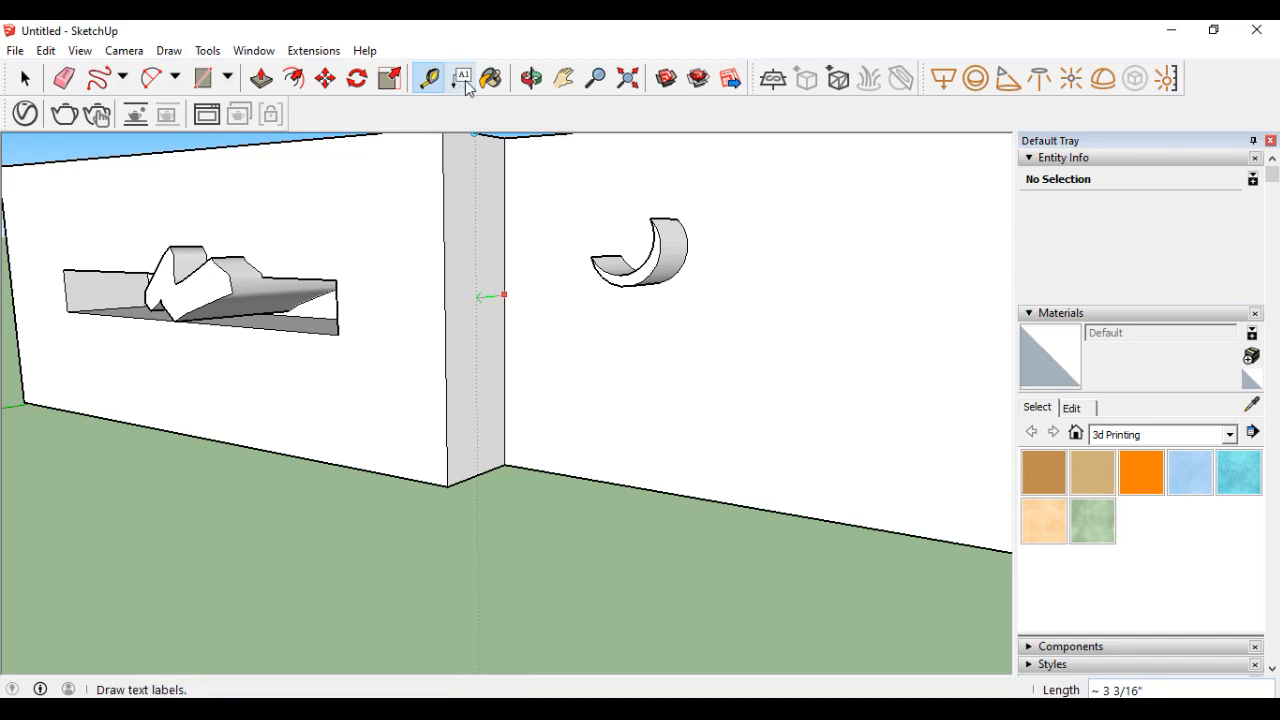
# Step: Attach a leader text label reading 1222' to the right front section below the crescent
pyautogui.click(462, 78)
pyautogui.click(676, 337)
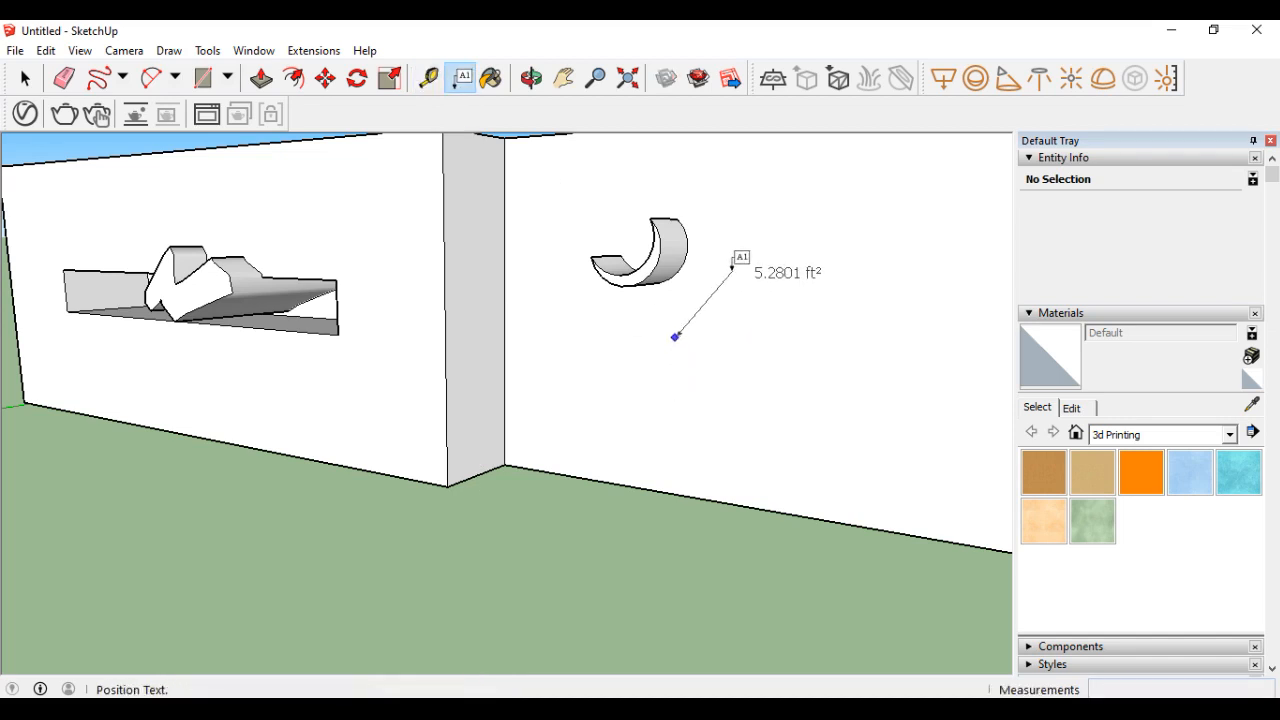
pyautogui.click(733, 265)
pyautogui.press('BackSpace')
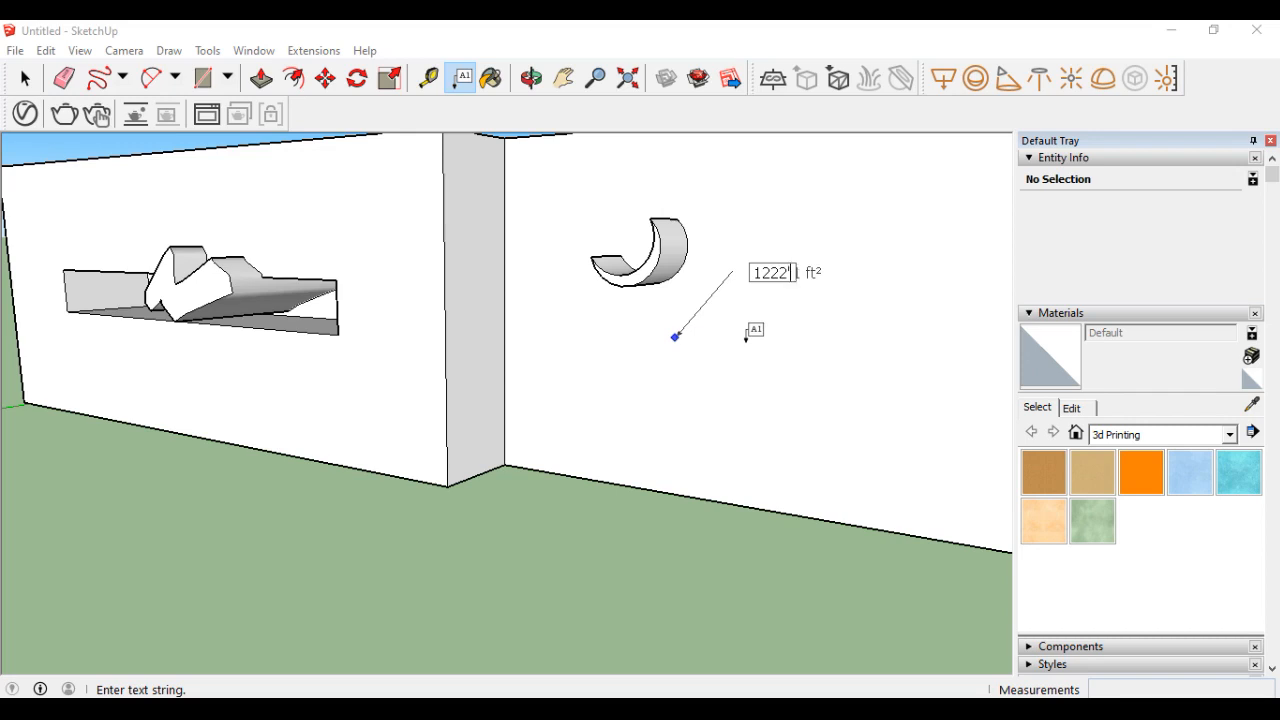
pyautogui.click(746, 338)
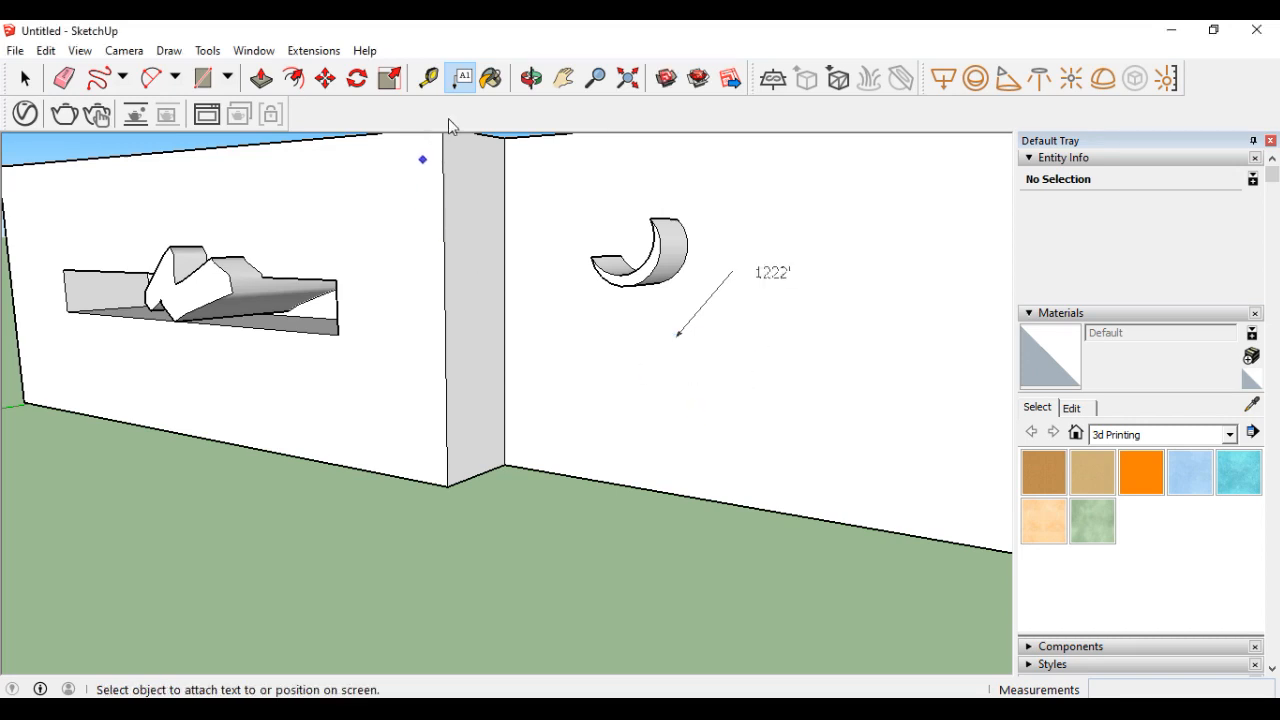
# Step: Paint both front sections and the side face between them Plastic Red, and repaint the right section Resin Blue
pyautogui.click(491, 78)
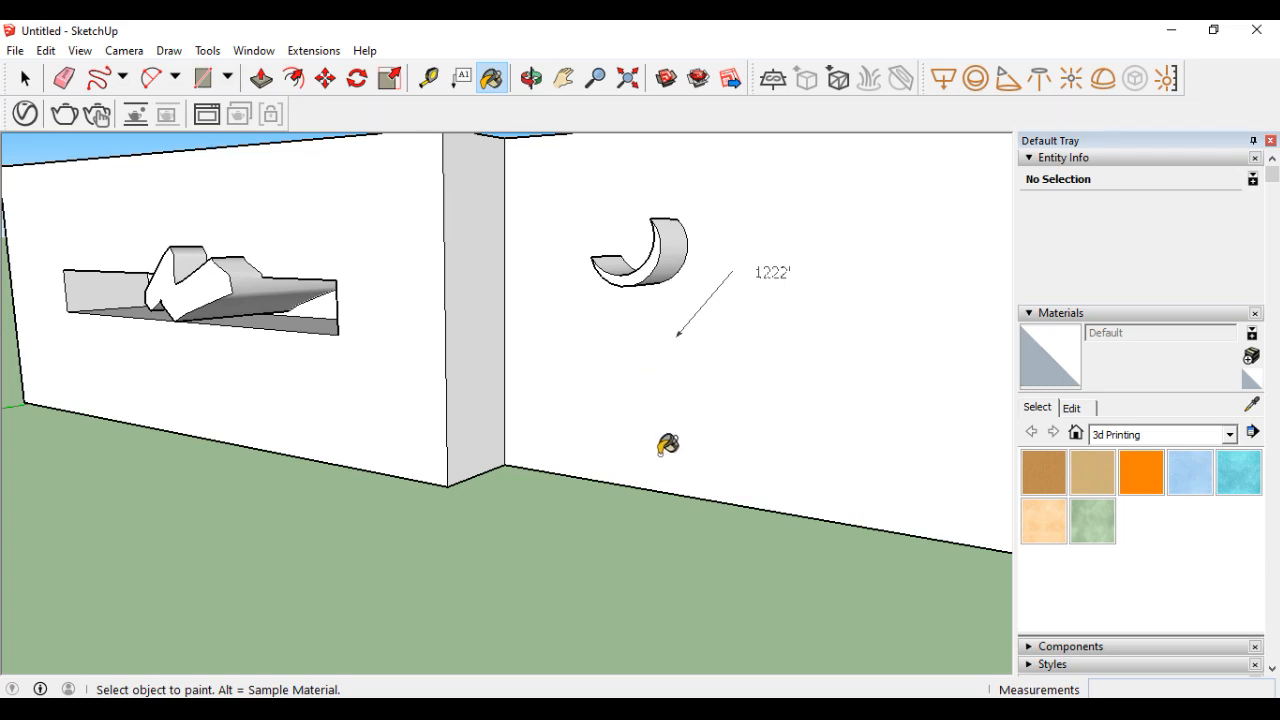
pyautogui.scroll(-3, 669, 420)
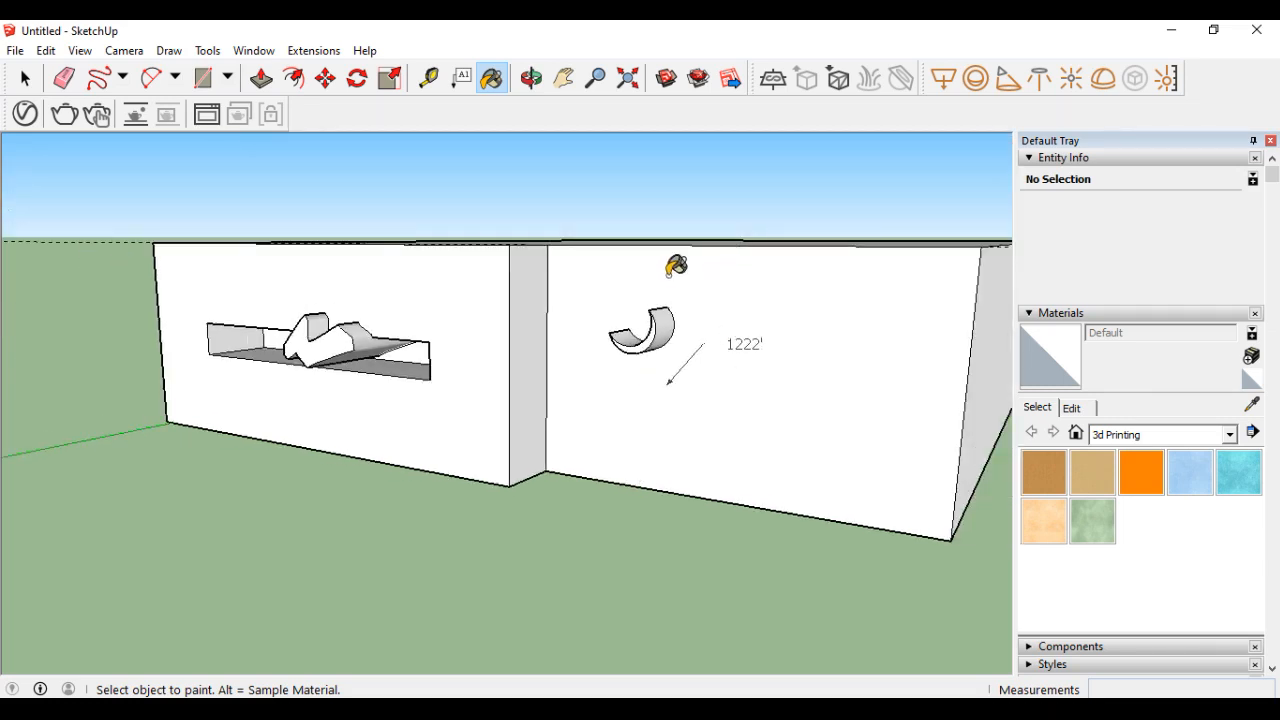
pyautogui.click(1141, 487)
pyautogui.click(658, 258)
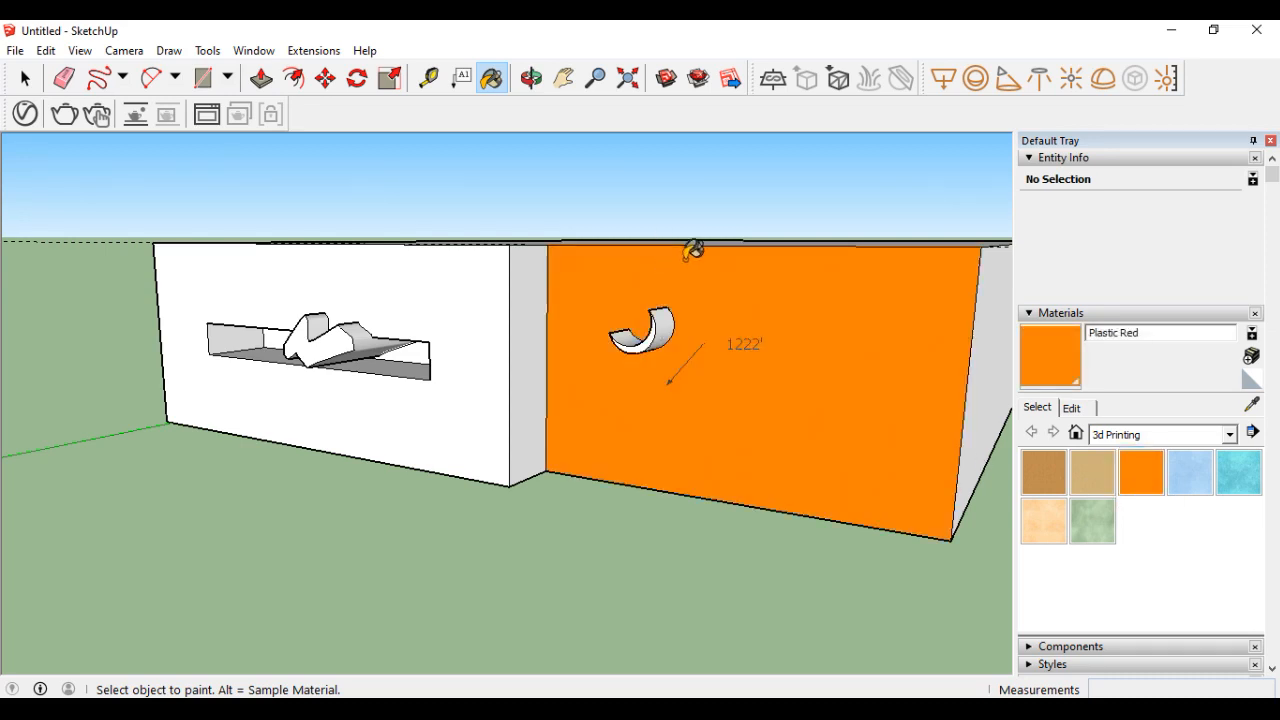
pyautogui.click(500, 288)
pyautogui.click(541, 339)
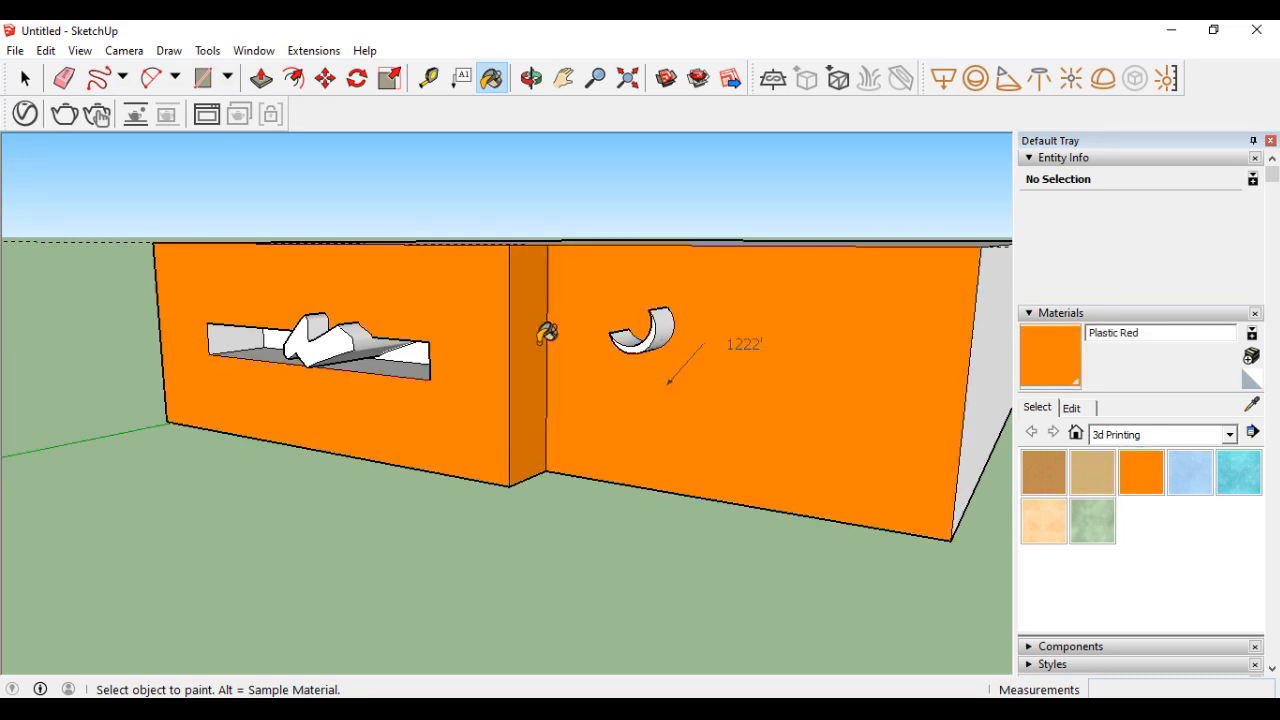
pyautogui.click(1180, 488)
pyautogui.click(640, 385)
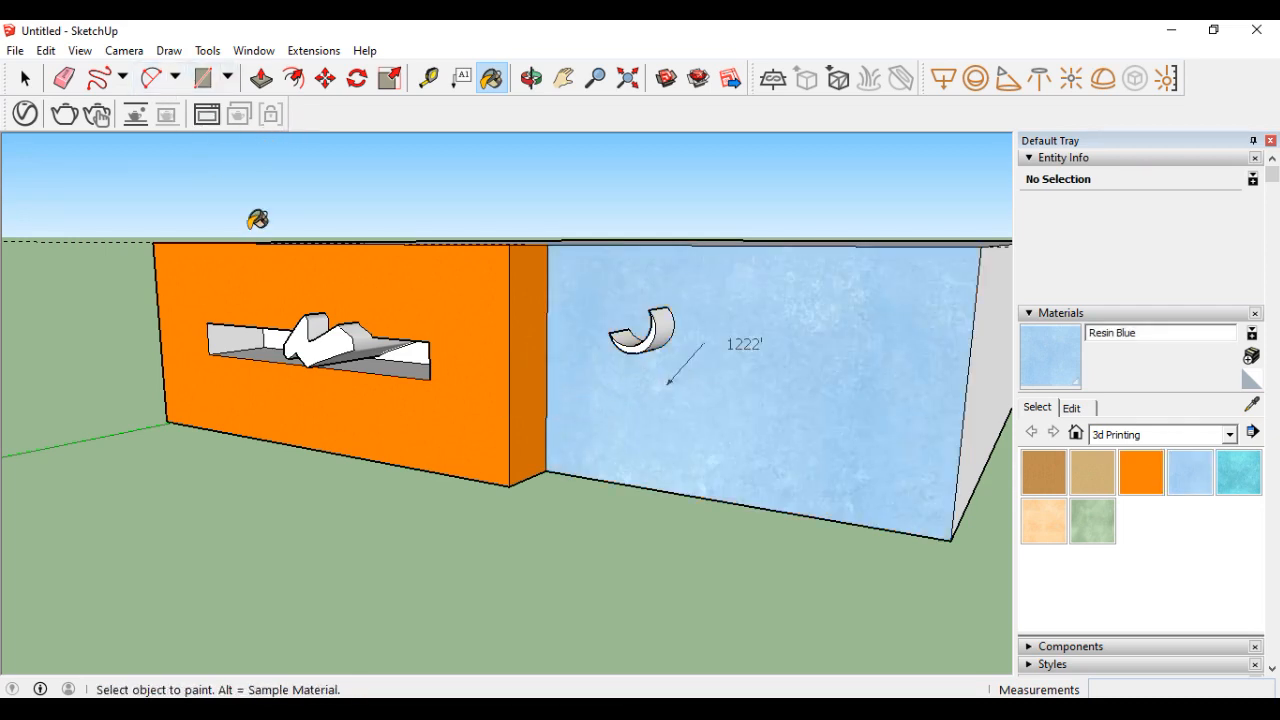
# Step: Draw a U-shaped arc with a chord of about 6 1/2" on the blue section and a smaller upward arc above it
pyautogui.click(151, 77)
pyautogui.click(635, 415)
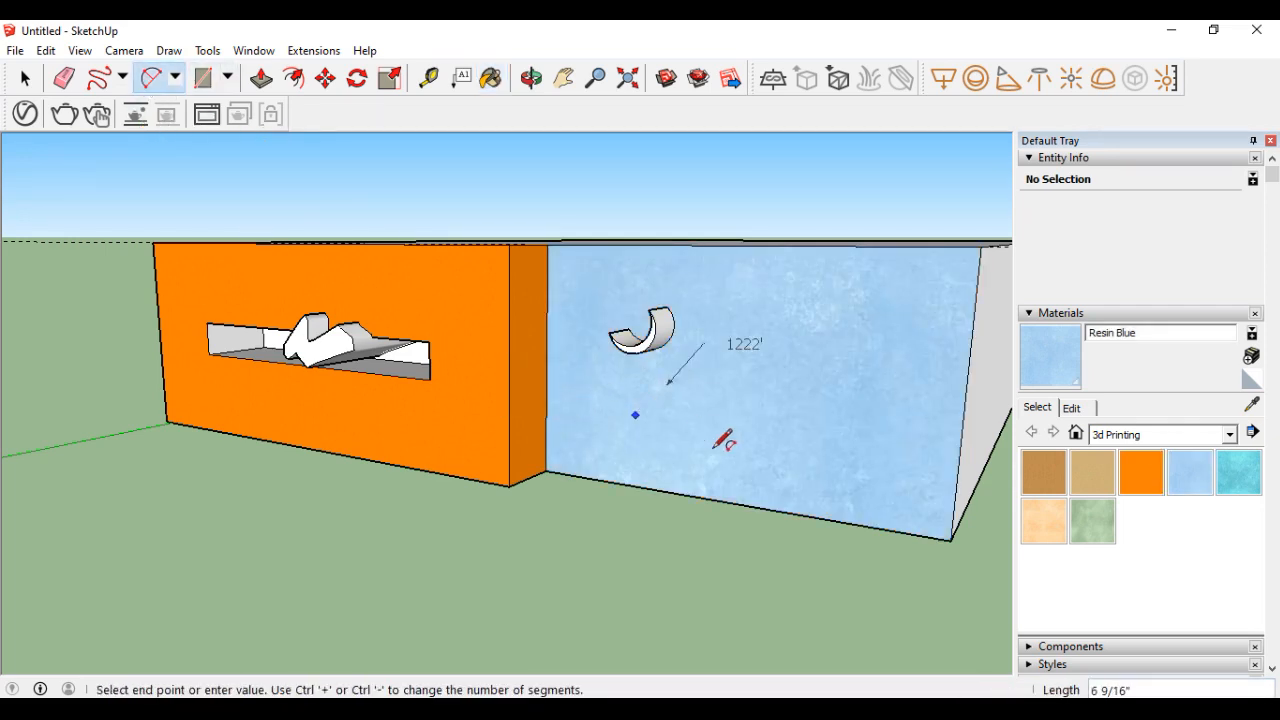
pyautogui.click(713, 408)
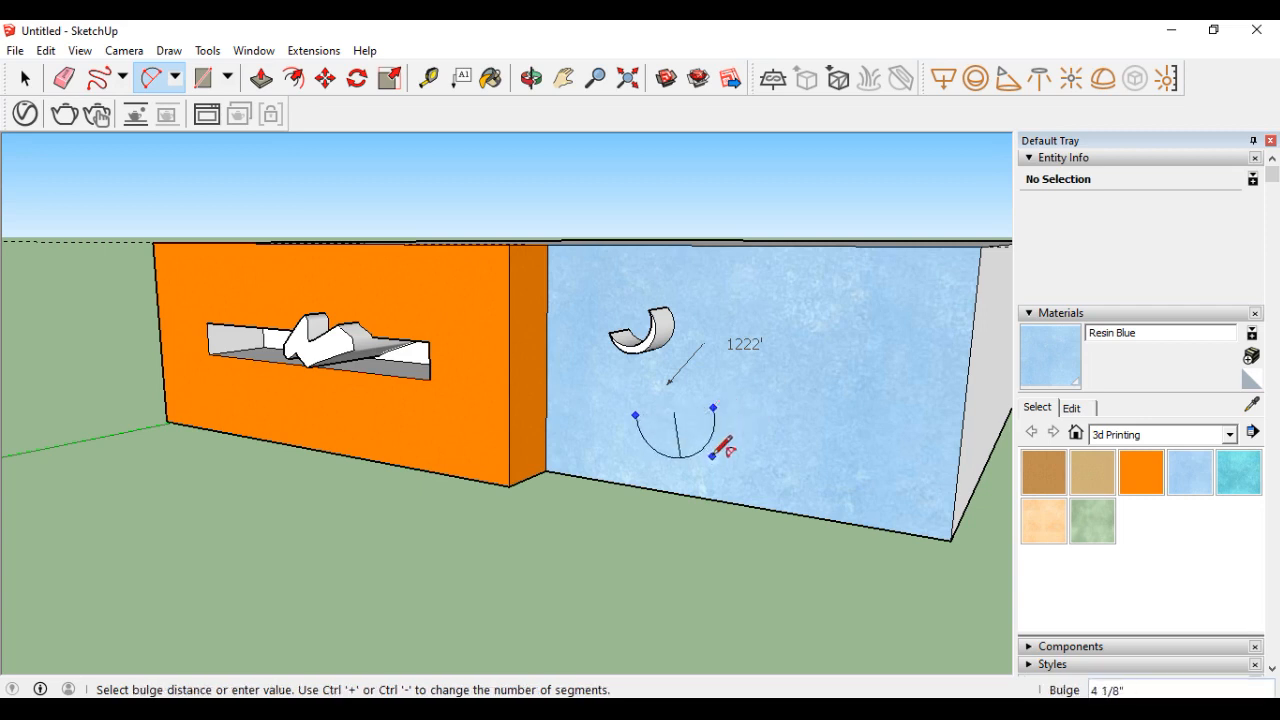
pyautogui.click(706, 438)
pyautogui.click(680, 408)
pyautogui.click(723, 384)
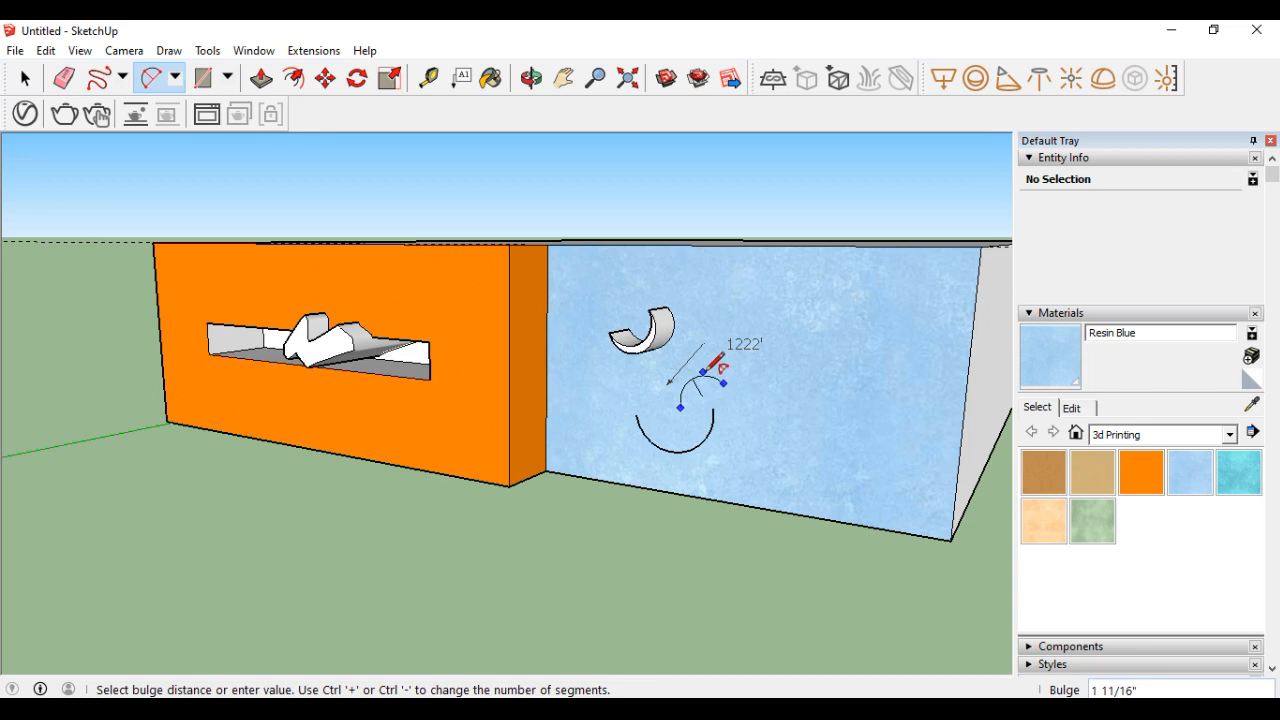
pyautogui.click(692, 408)
# Step: Draw three more arcs linking and crossing the first two so they enclose a narrow leaf-shaped area on the blue section
pyautogui.click(681, 407)
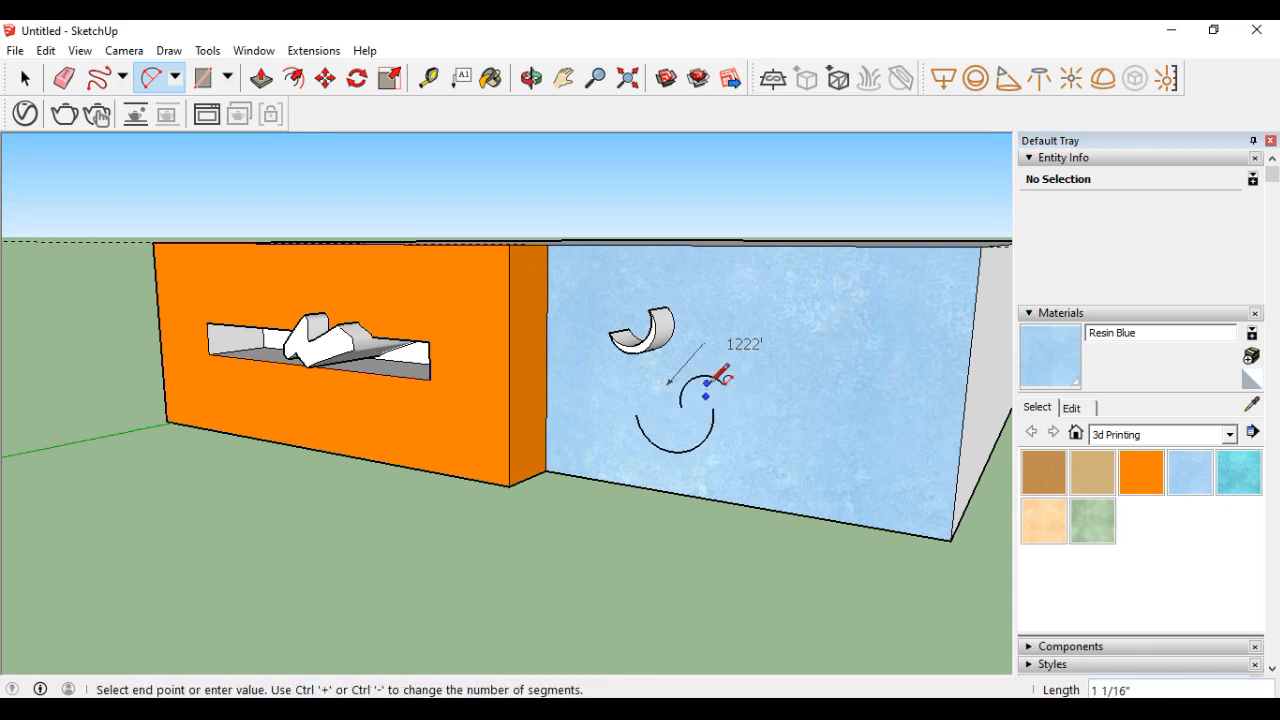
pyautogui.click(723, 383)
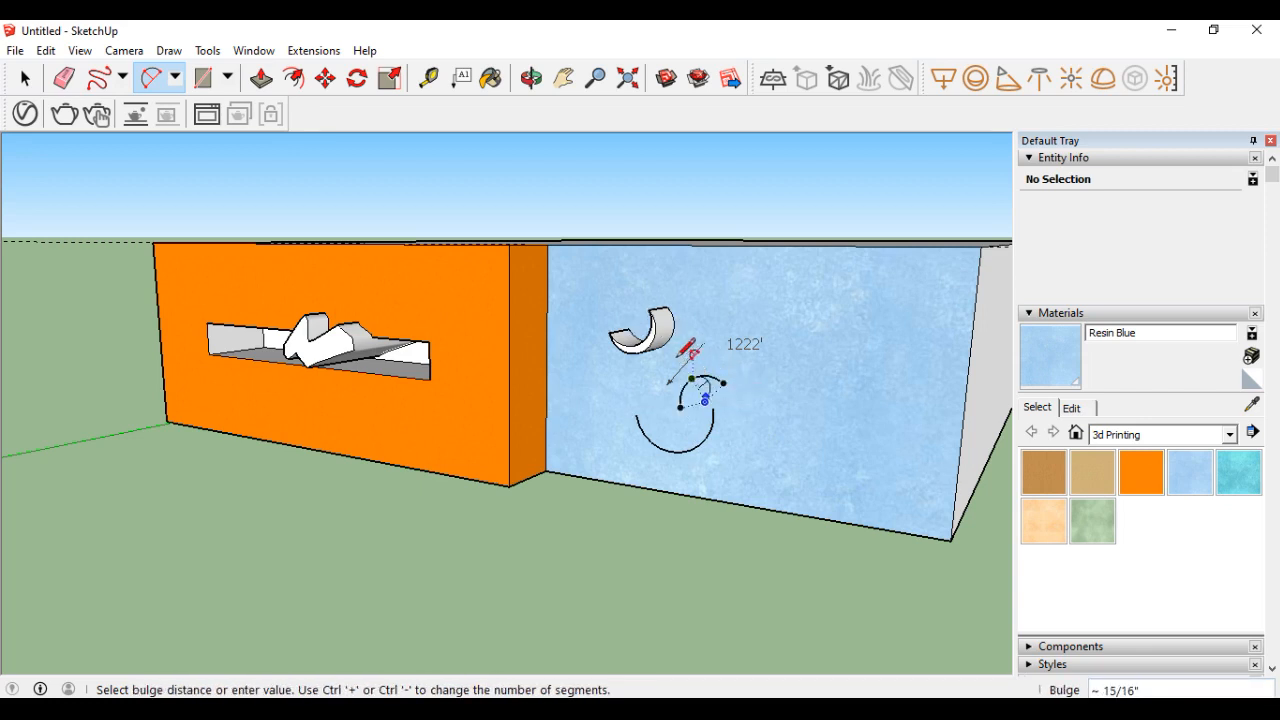
pyautogui.click(690, 352)
pyautogui.click(702, 388)
pyautogui.click(752, 451)
pyautogui.click(716, 453)
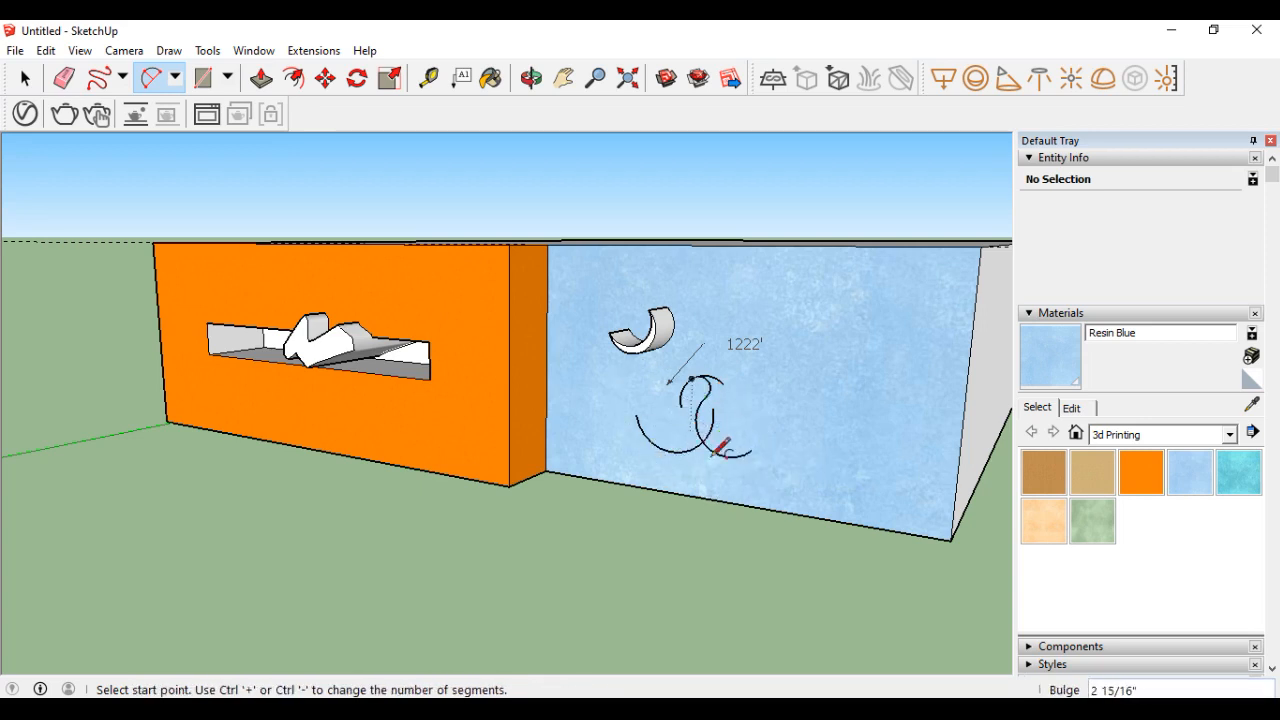
pyautogui.scroll(4, 705, 438)
pyautogui.click(719, 380)
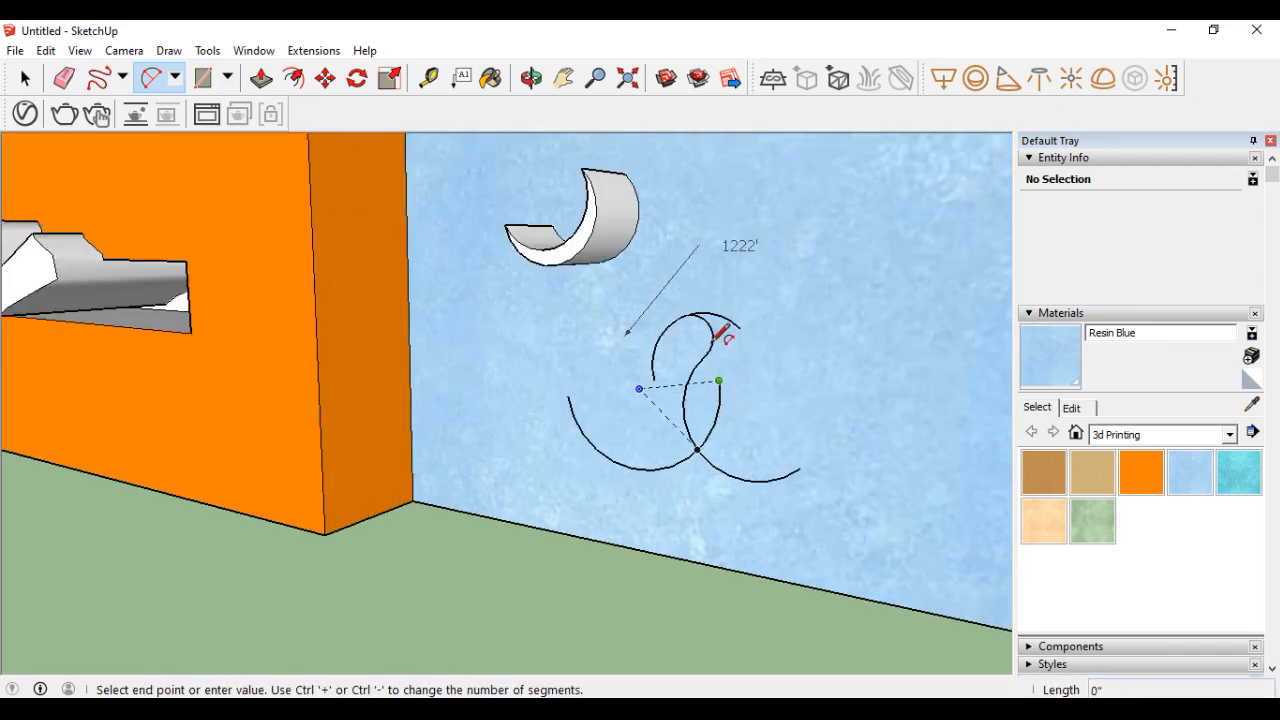
pyautogui.click(710, 327)
pyautogui.click(713, 354)
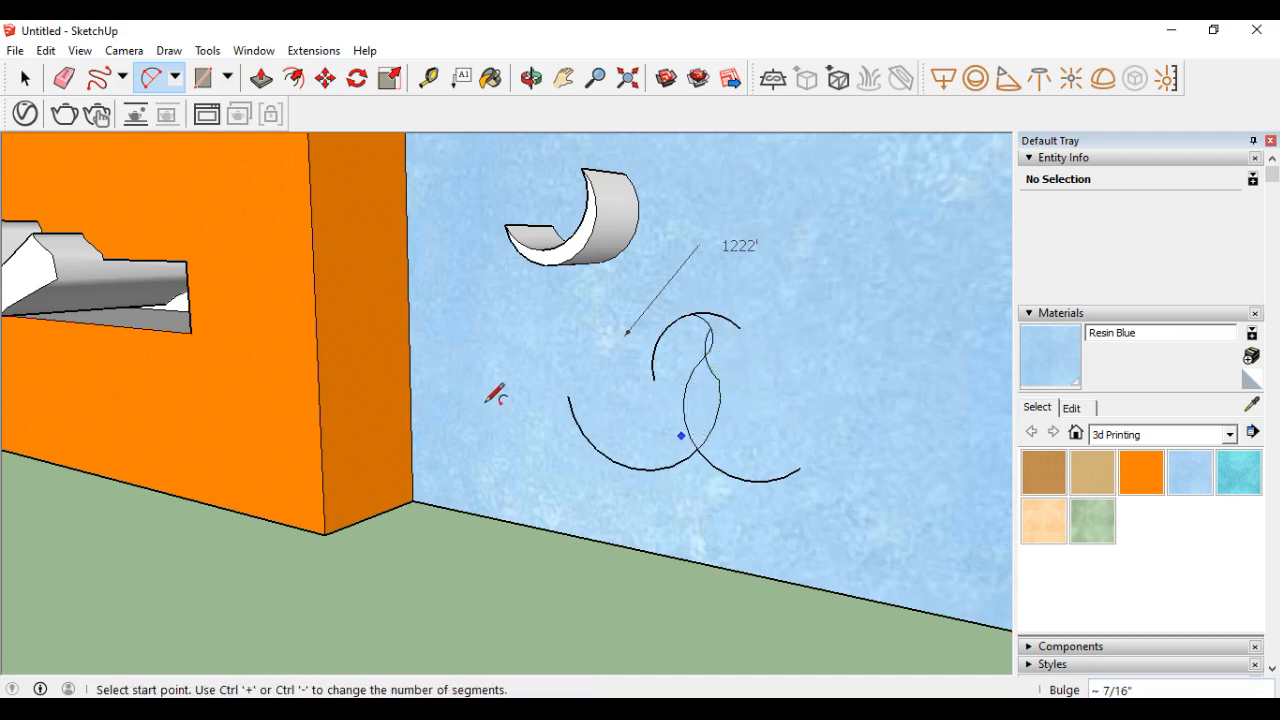
# Step: Push/pull the leaf-shaped area outward about 1' 3 1/8" from the blue section
pyautogui.click(261, 78)
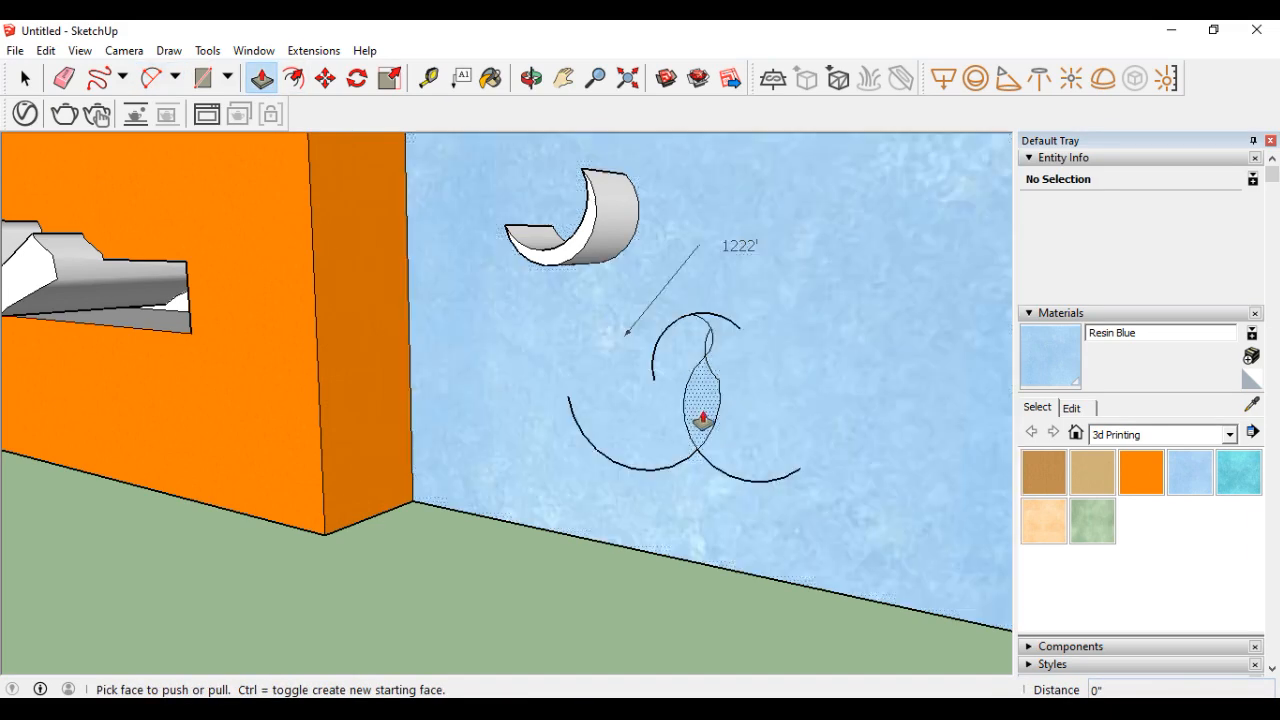
pyautogui.click(700, 423)
pyautogui.click(505, 540)
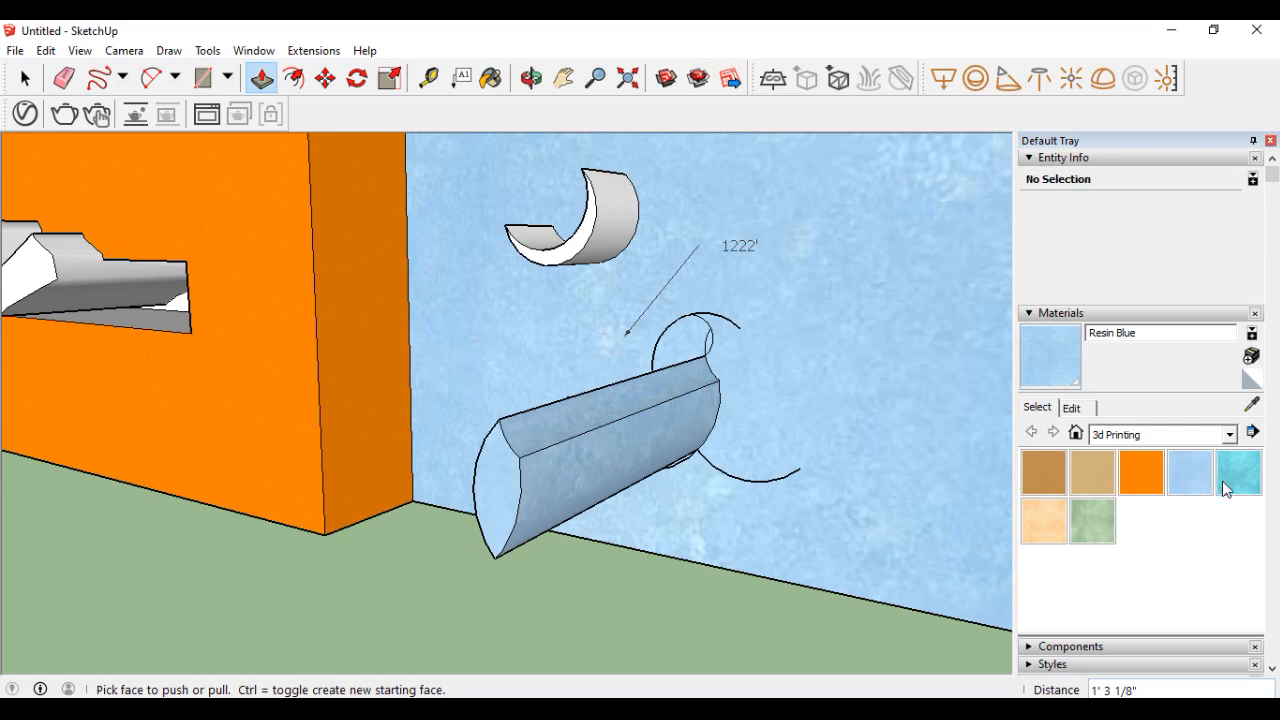
# Step: Paint the leaf-shaped extrusion's side faces and end face with Resin Turquoise
pyautogui.press('b')
pyautogui.click(605, 478)
pyautogui.click(565, 430)
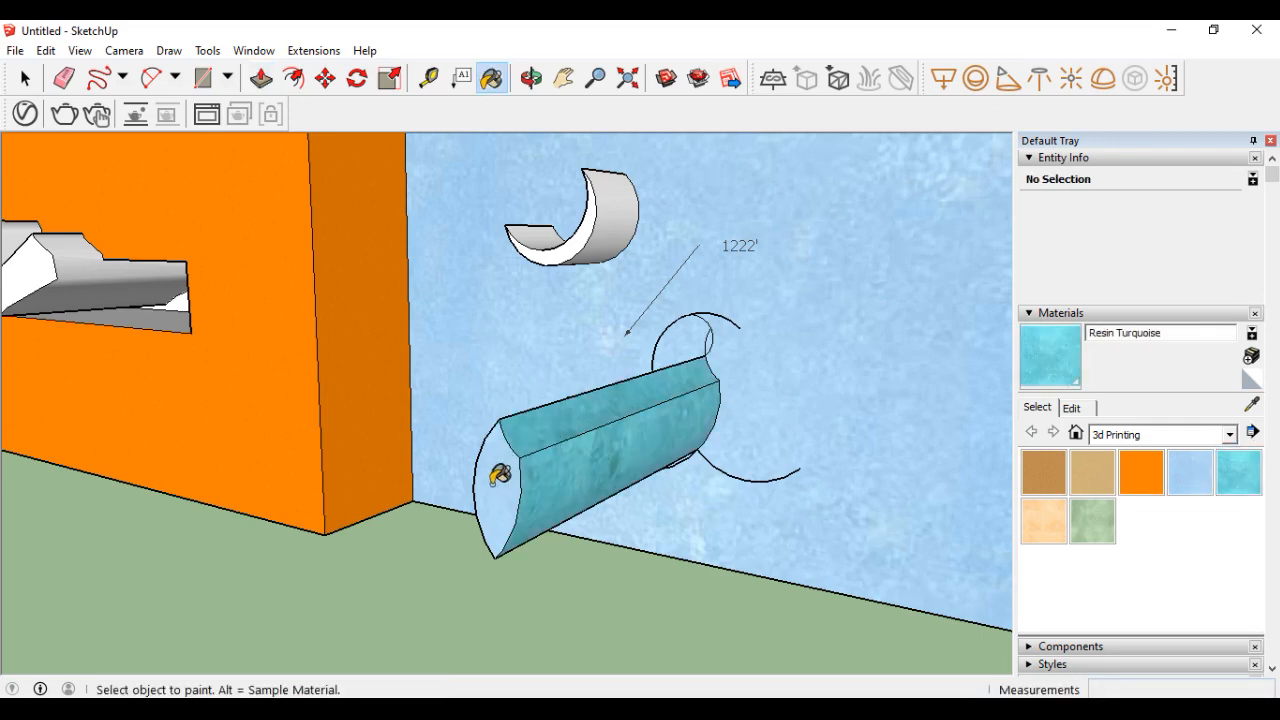
pyautogui.click(502, 482)
# Step: Delete the dashed guide line running along the top edge of the blue front section
pyautogui.scroll(-5, 528, 520)
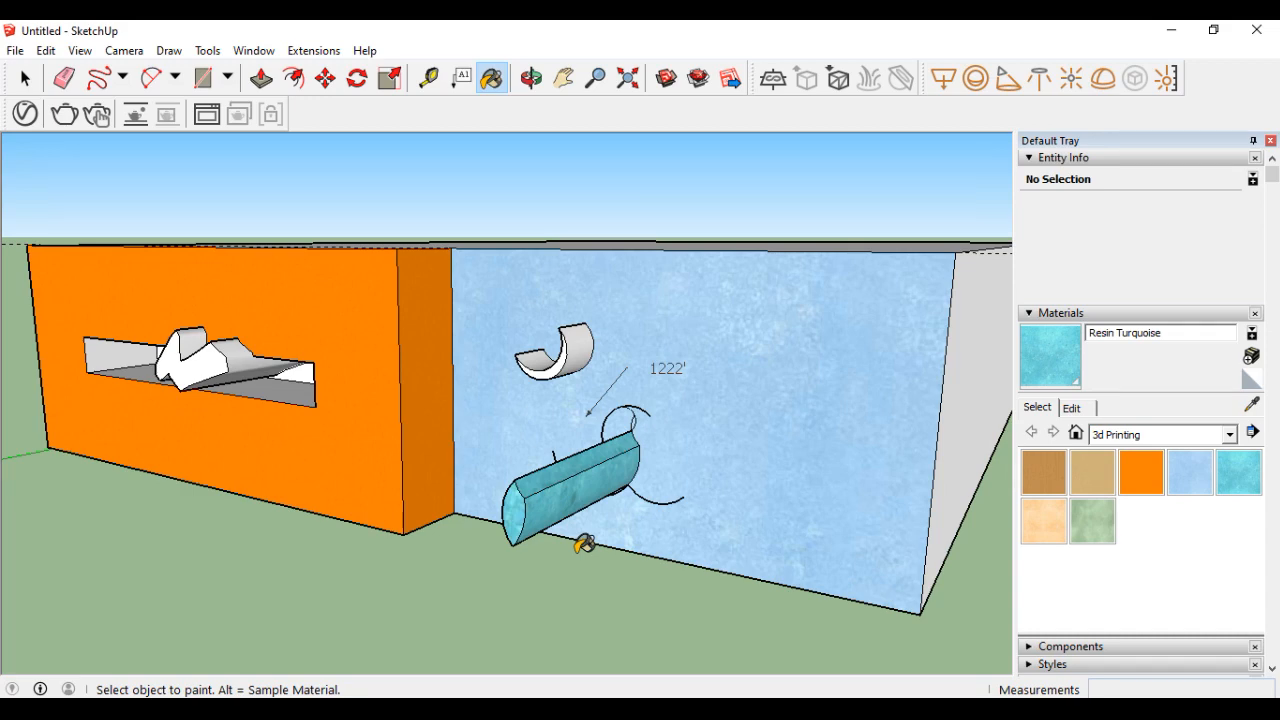
pyautogui.click(531, 78)
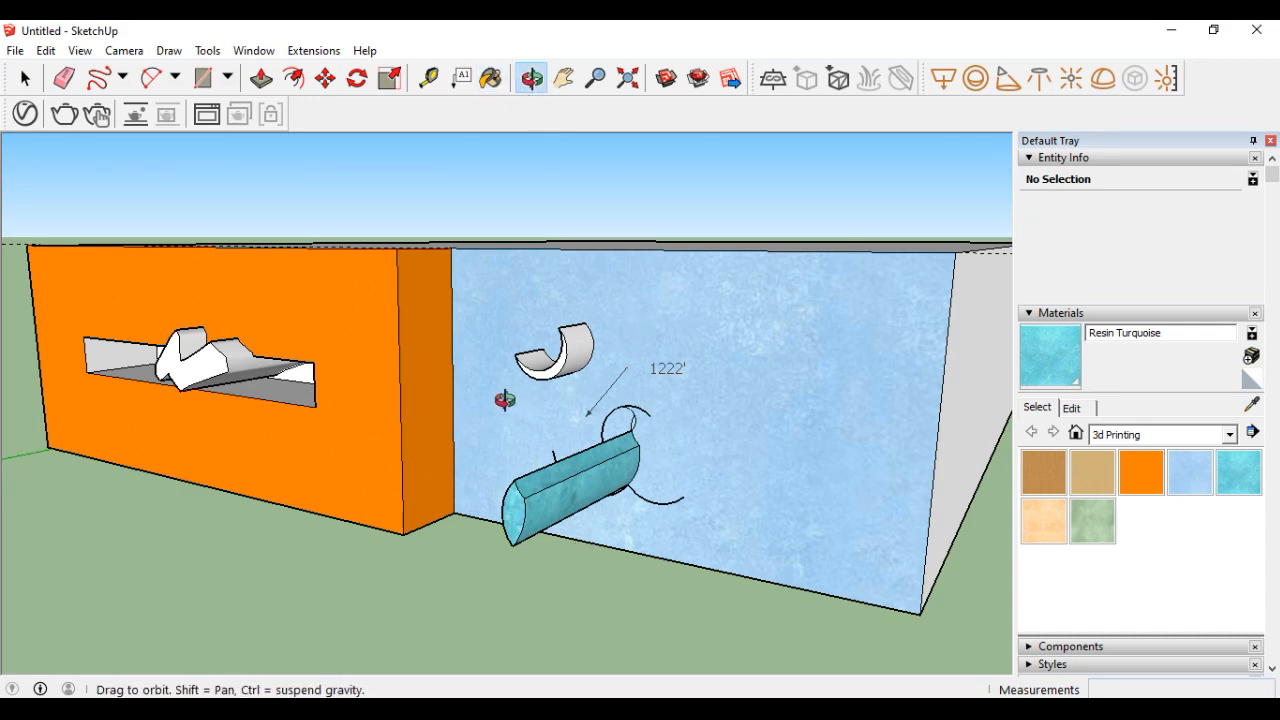
pyautogui.moveTo(386, 438); pyautogui.dragTo(460, 530)
pyautogui.moveTo(416, 401); pyautogui.dragTo(429, 434)
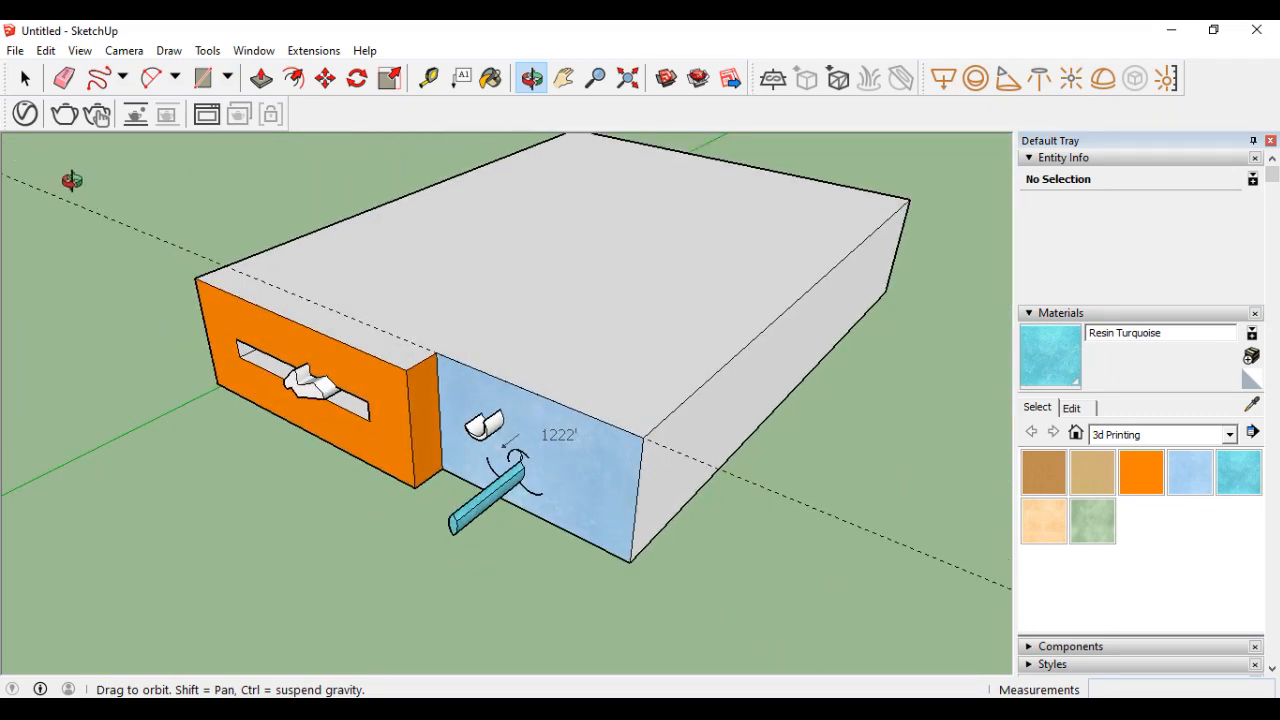
pyautogui.click(25, 78)
pyautogui.click(70, 206)
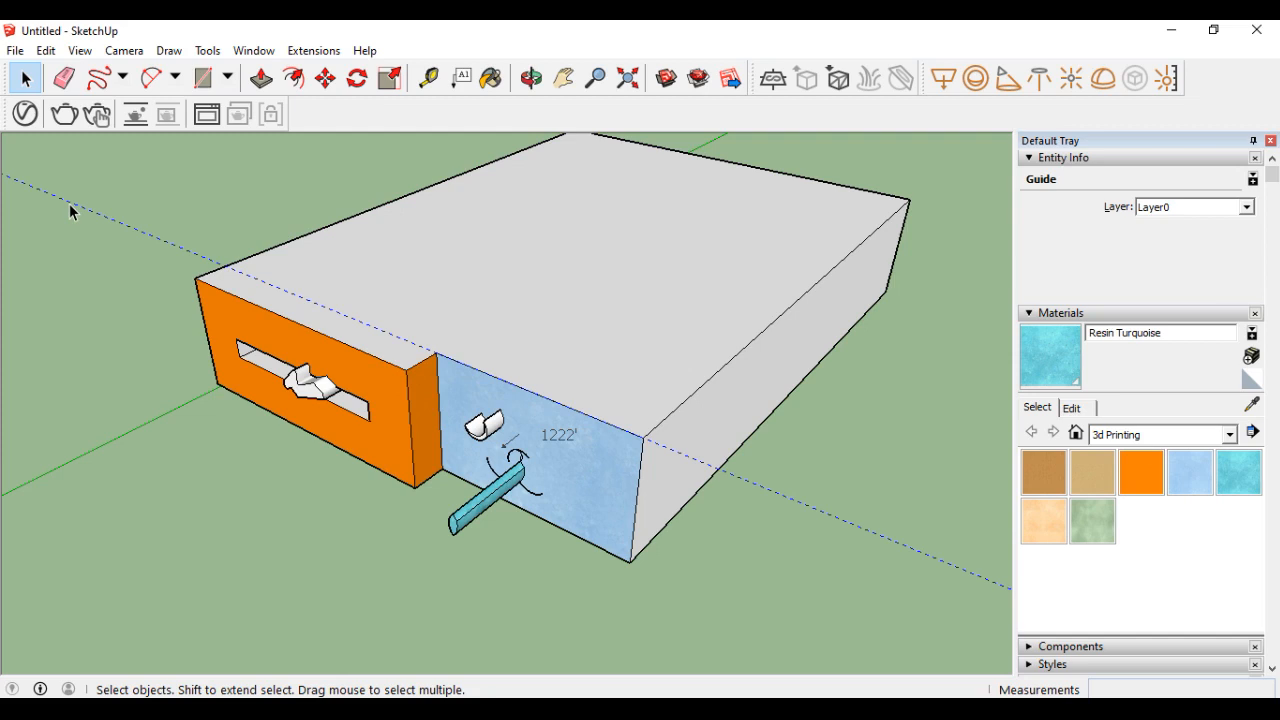
pyautogui.click(294, 80)
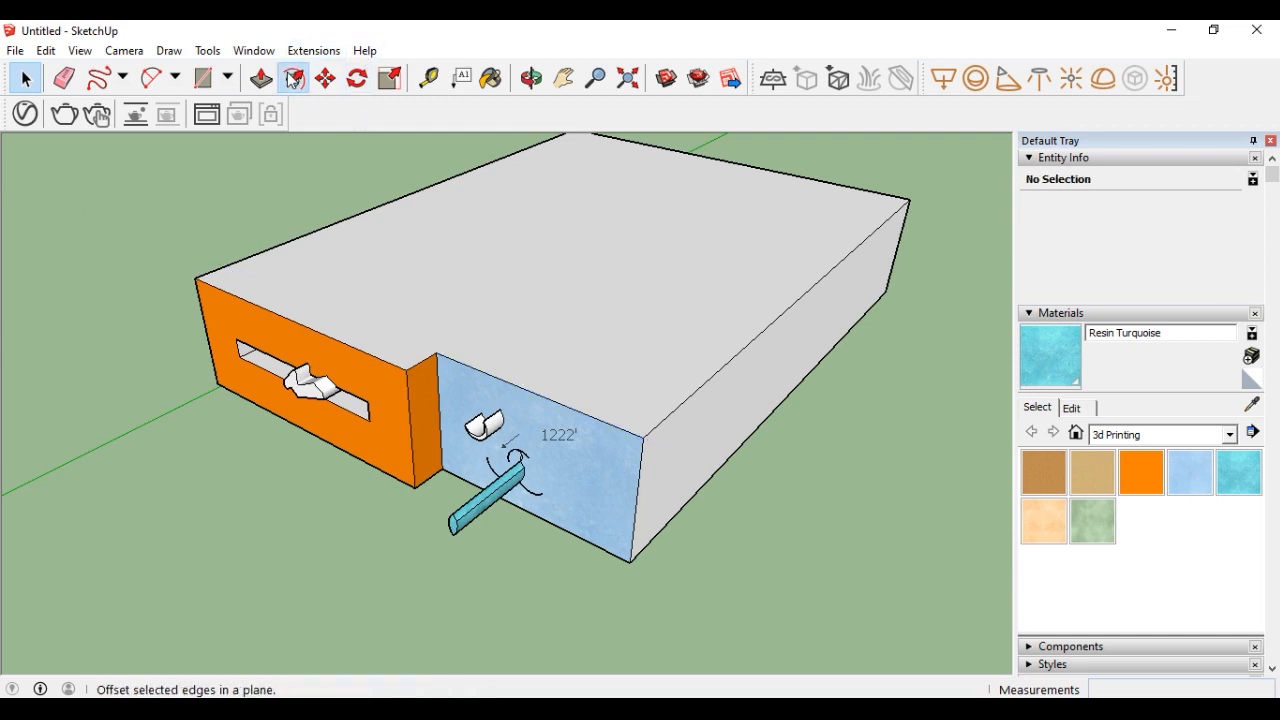
# Step: Offset the outline of the box's top face inward by 9 inches
pyautogui.click(595, 363)
pyautogui.click(586, 343)
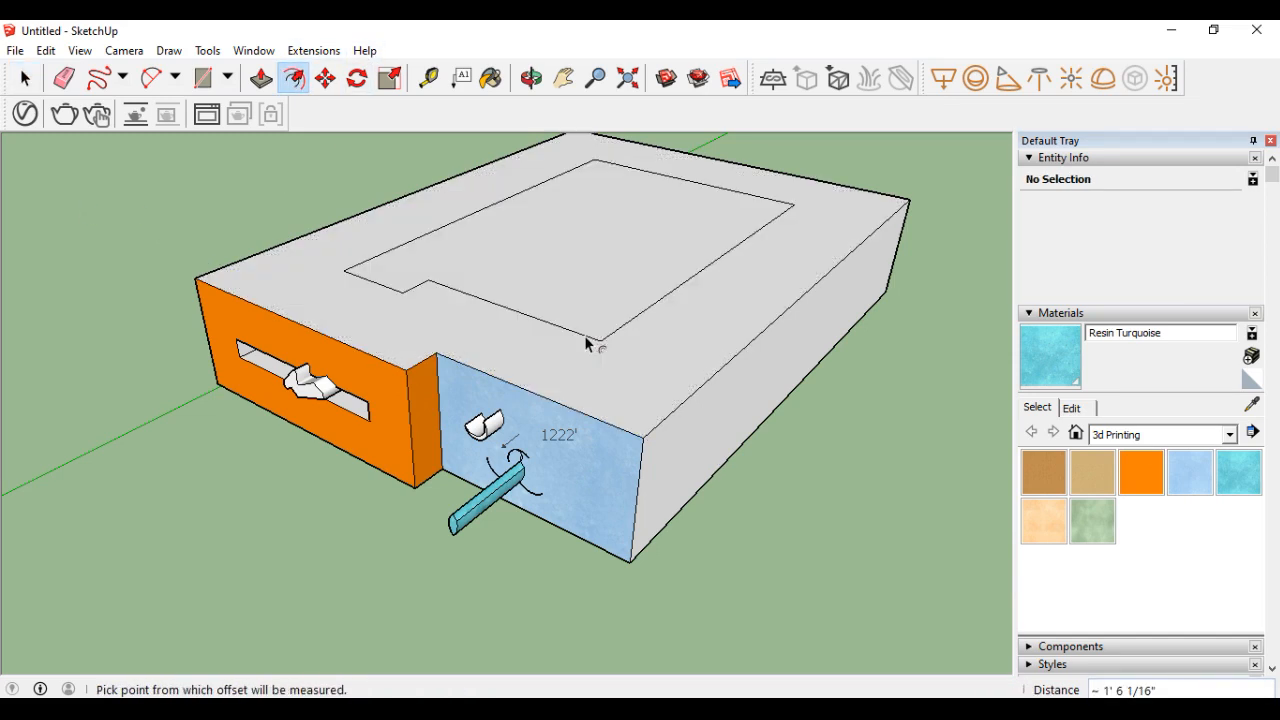
pyautogui.write('9')
pyautogui.press('Return')
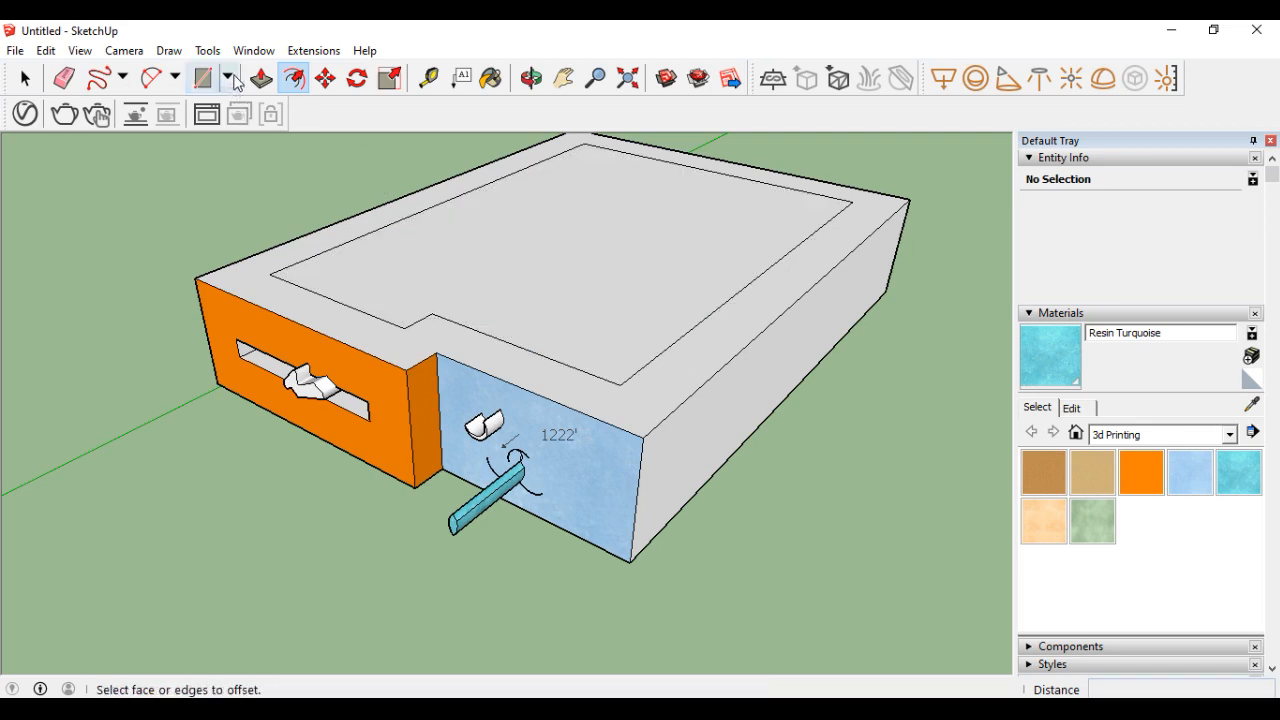
# Step: Push the inner top face down about 2' 7 7/8" and push the recess's long left wall outward about 2 7/16"
pyautogui.click(261, 78)
pyautogui.click(552, 352)
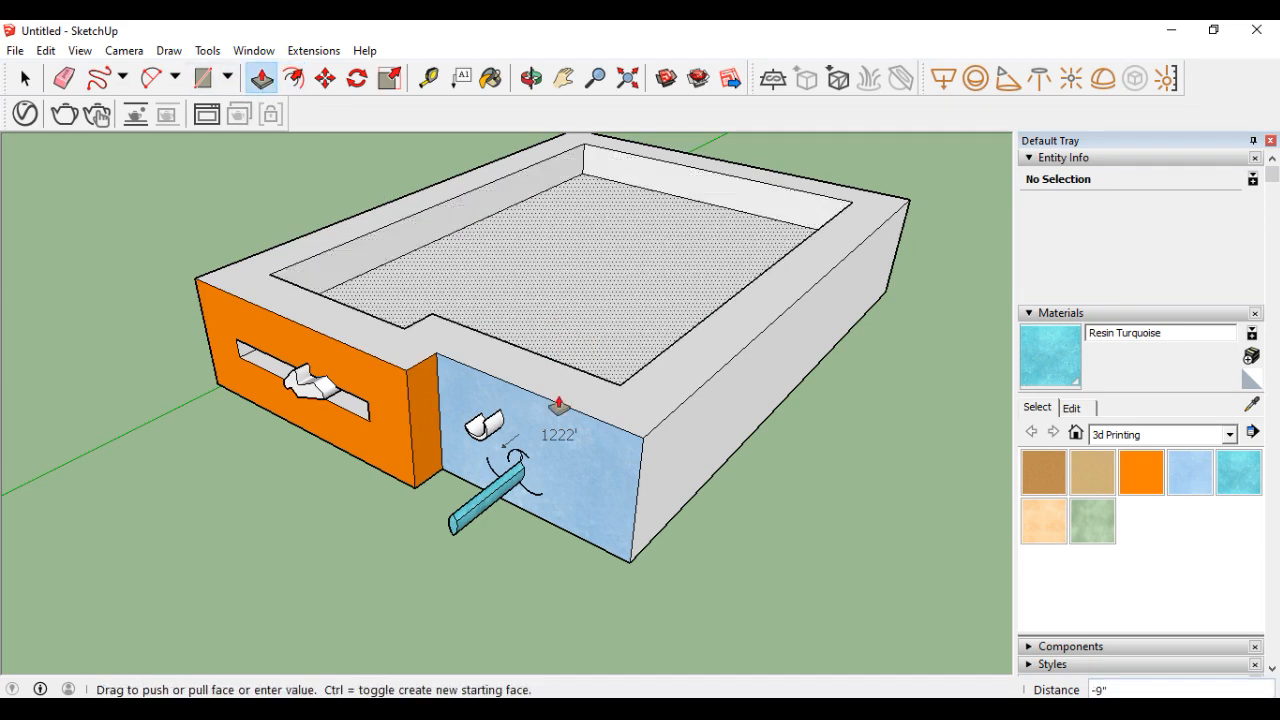
pyautogui.click(559, 485)
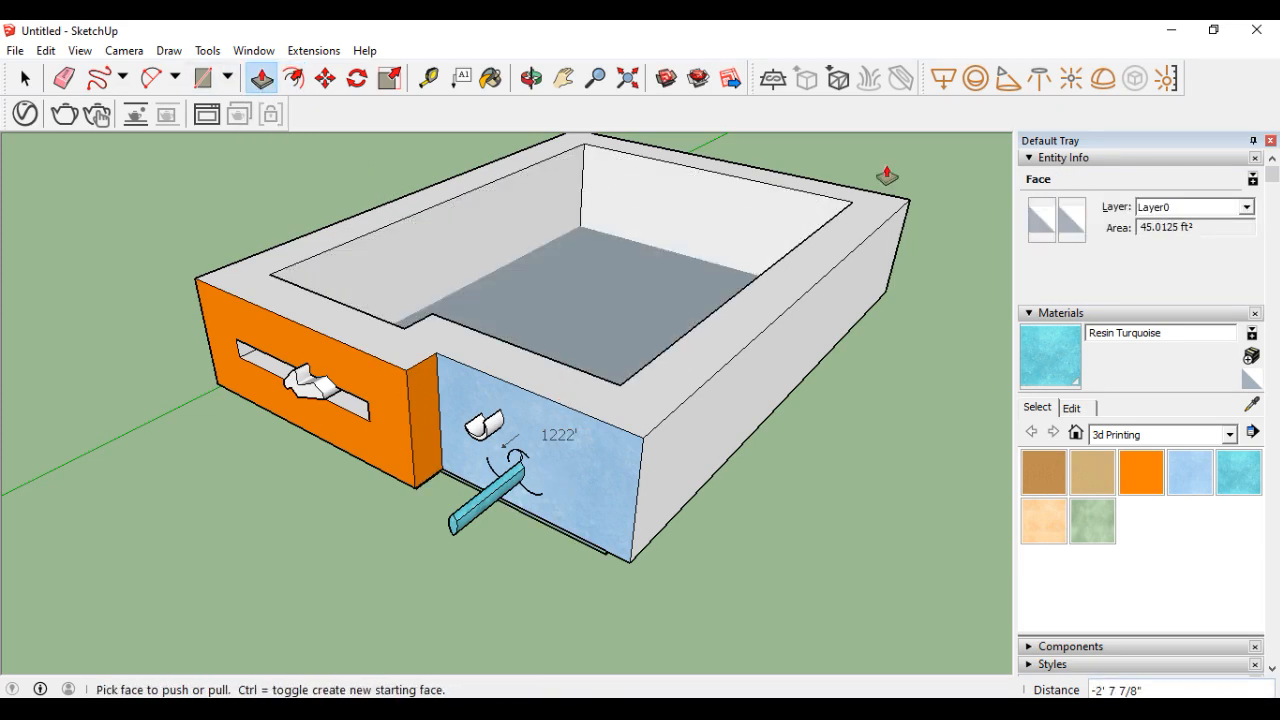
pyautogui.click(578, 240)
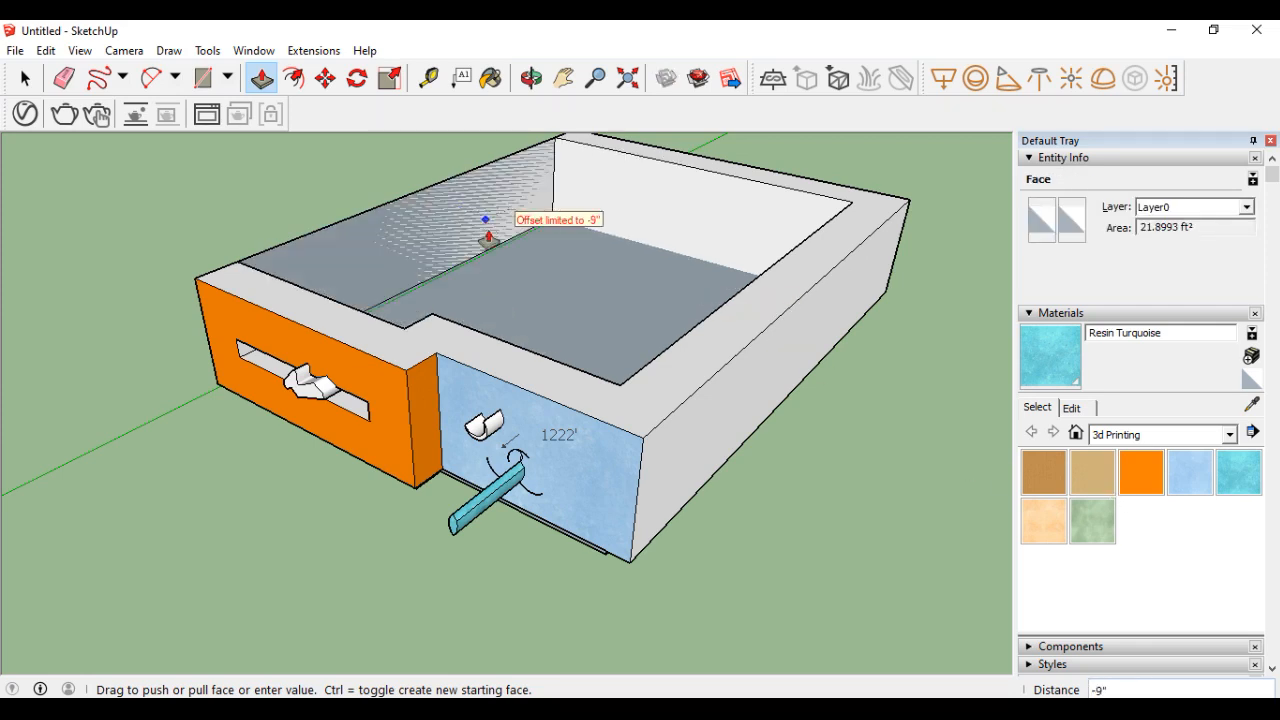
pyautogui.click(520, 263)
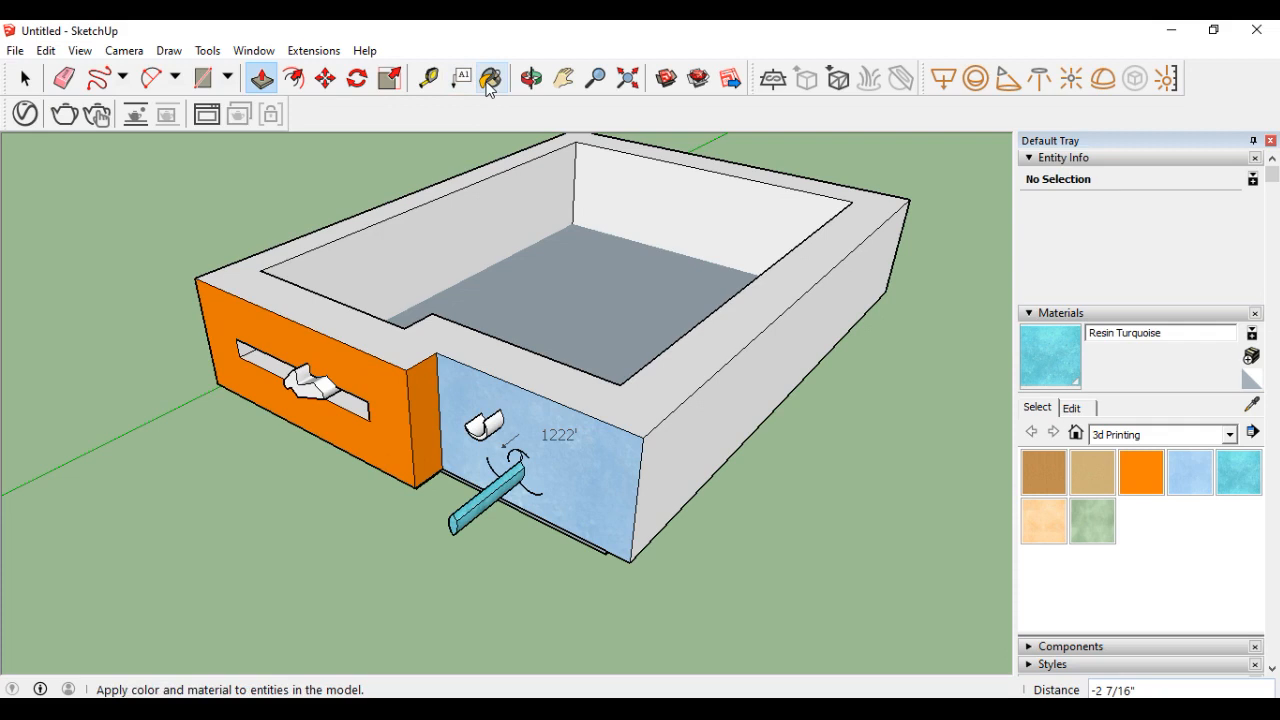
# Step: Paint the recess's two visible inner walls with Plastic Red
pyautogui.click(490, 82)
pyautogui.click(1141, 476)
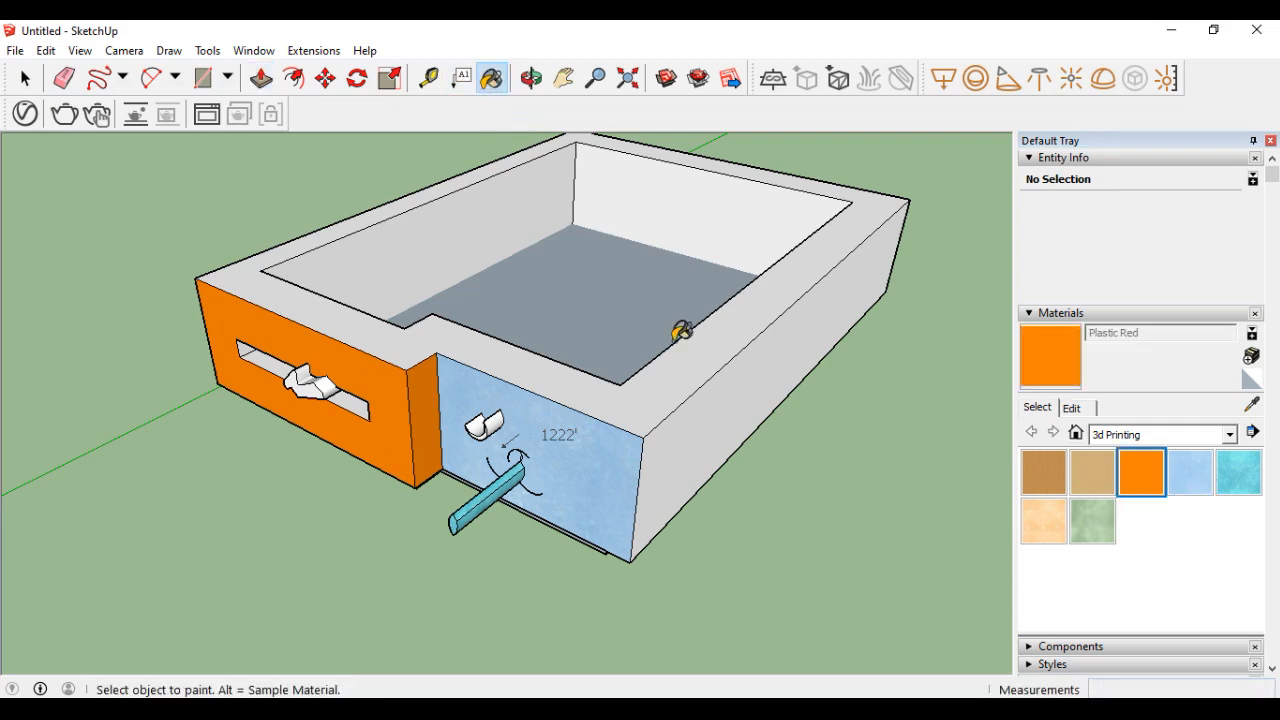
pyautogui.click(420, 226)
pyautogui.click(686, 224)
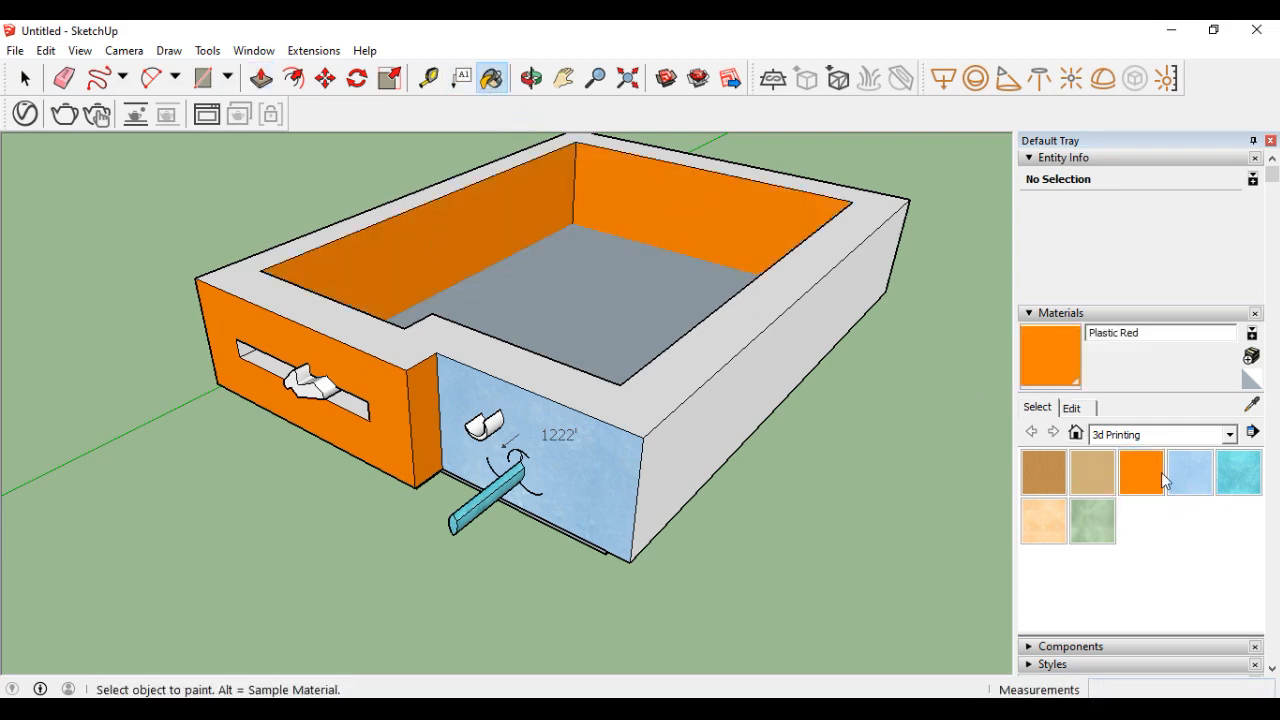
# Step: Paint the box's top rim, its long outer side and the recess floor with Resin Turquoise
pyautogui.click(1238, 472)
pyautogui.click(528, 382)
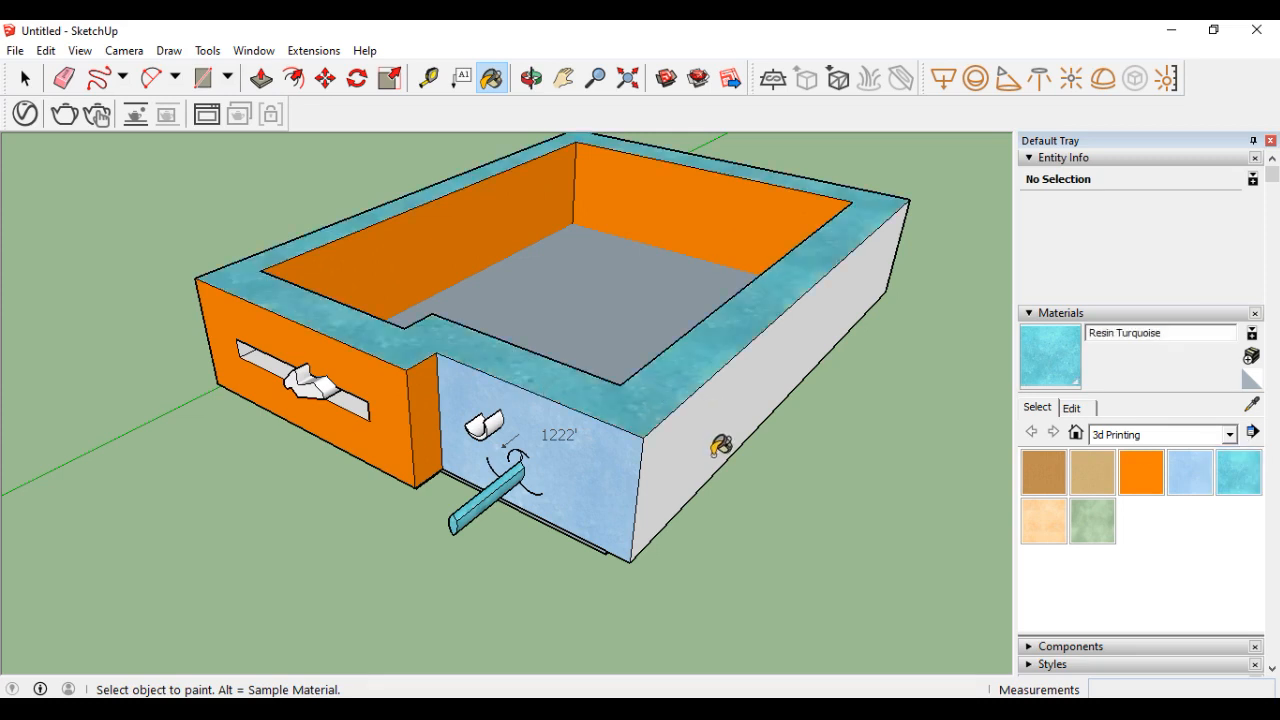
pyautogui.click(720, 449)
pyautogui.click(620, 362)
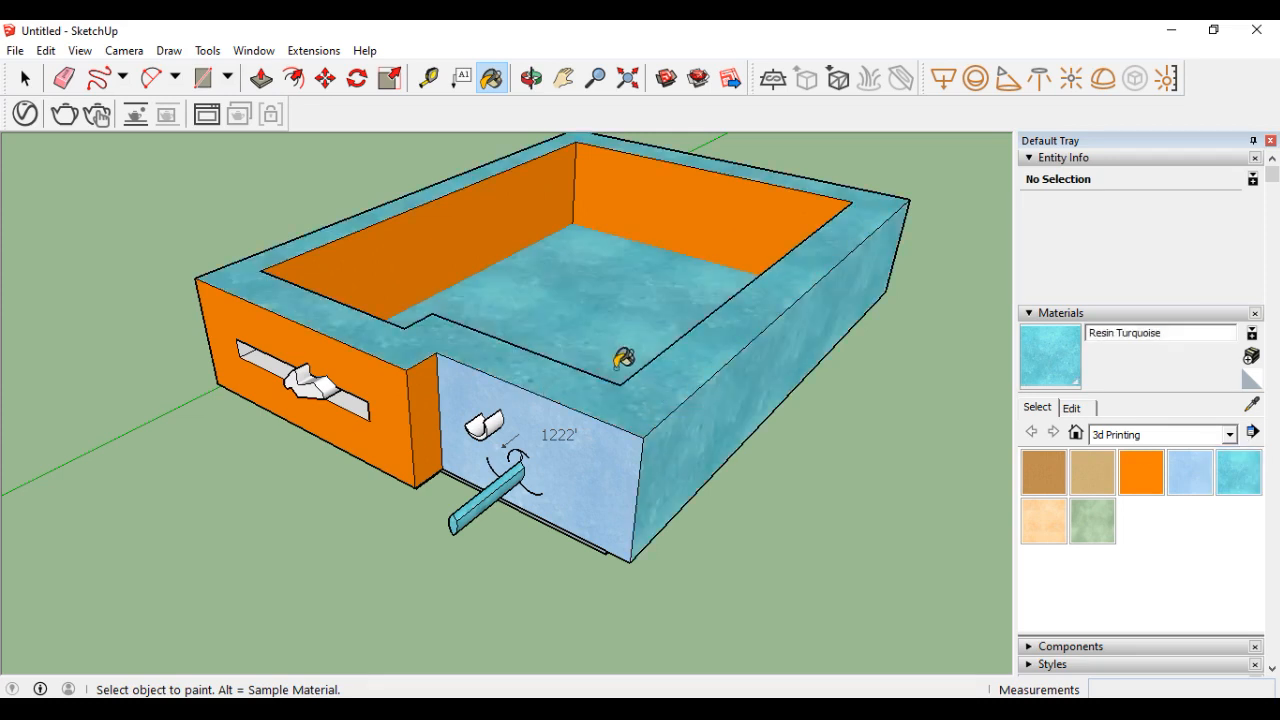
# Step: Paint the recess's two visible inner walls, the orange front faces and the blue front section with Resin Turquoise
pyautogui.click(504, 243)
pyautogui.click(636, 210)
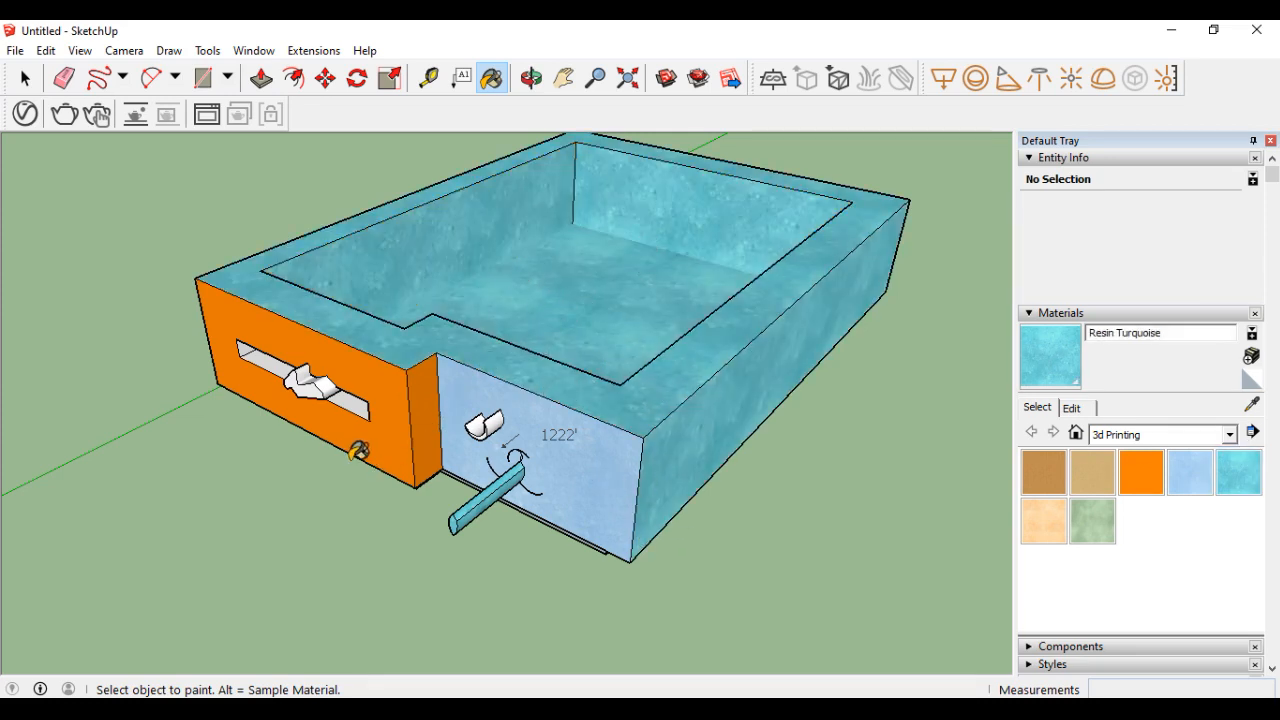
pyautogui.click(409, 460)
pyautogui.click(428, 435)
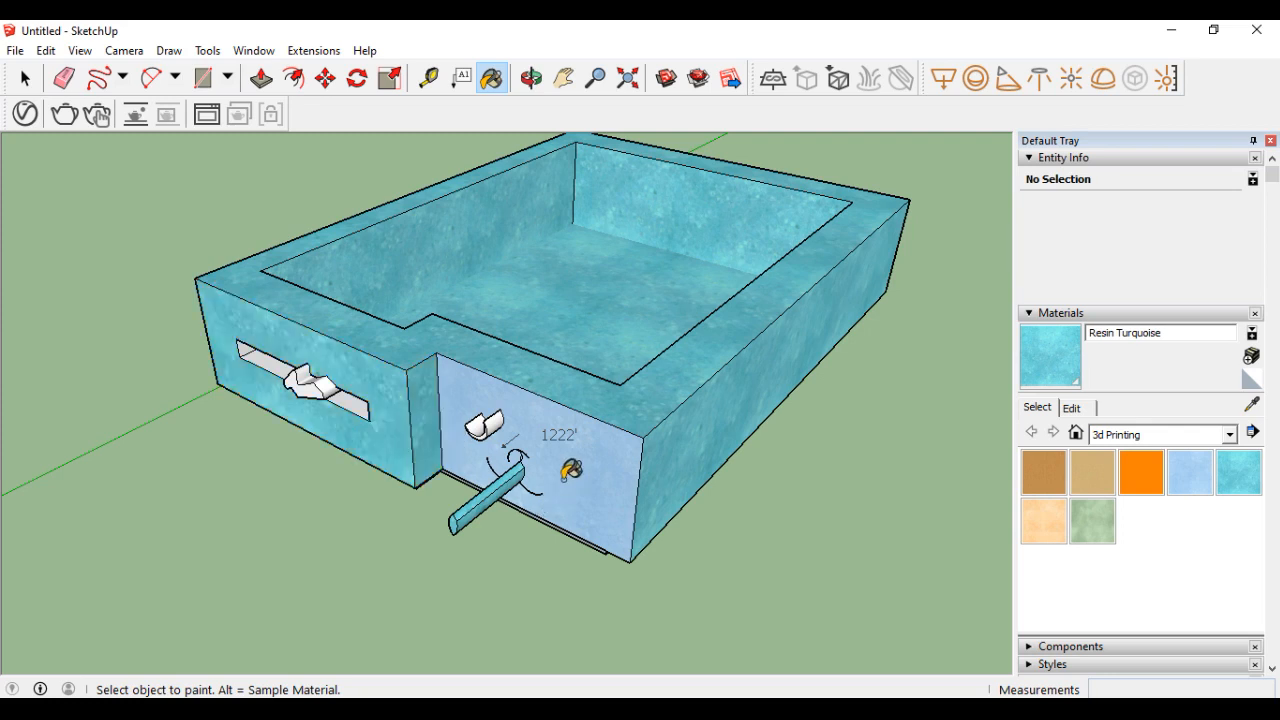
pyautogui.click(568, 472)
# Step: Examine the painted box close up and as part of the whole model, using Zoom, Pan and Zoom Extents
pyautogui.scroll(-2, 610, 600)
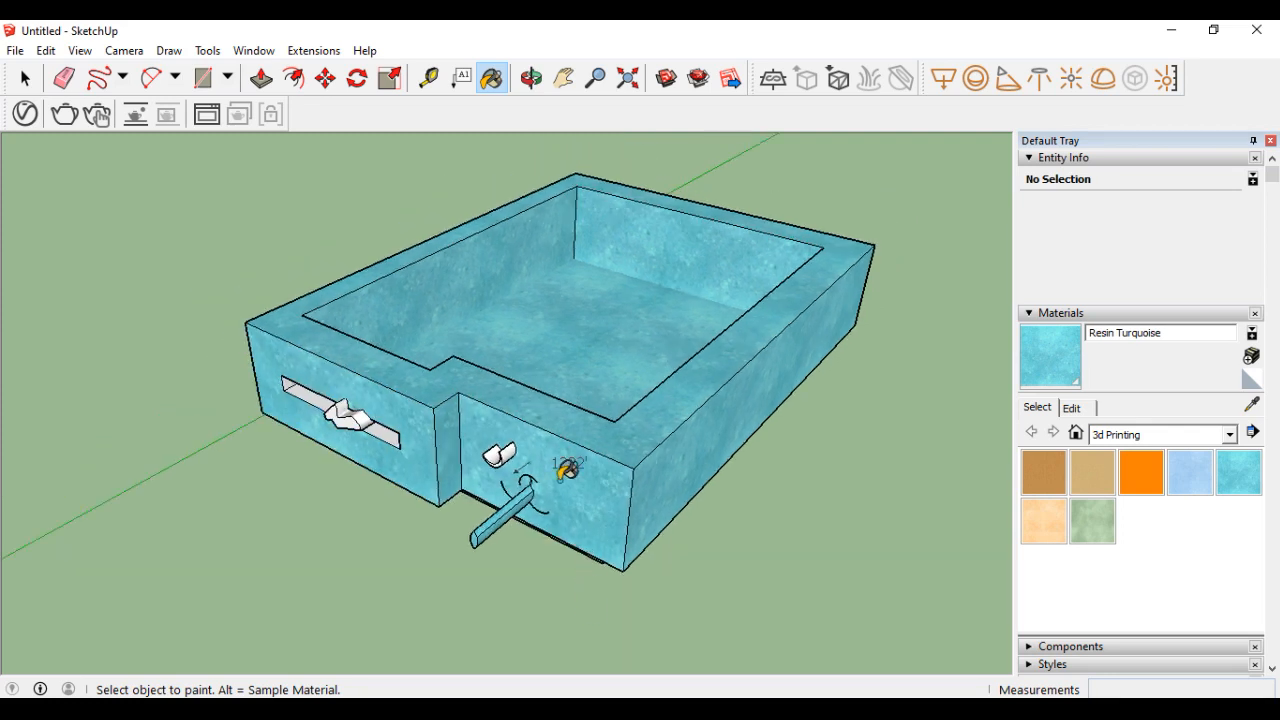
pyautogui.scroll(2, 581, 364)
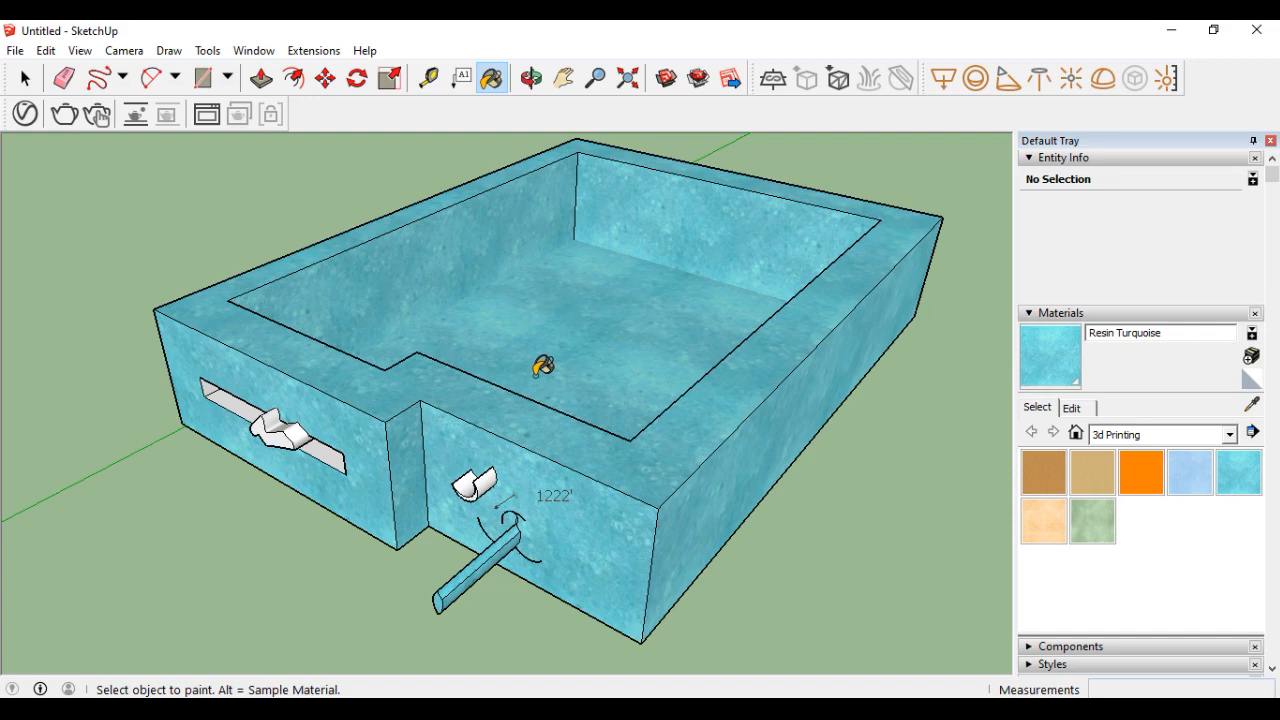
pyautogui.click(563, 78)
pyautogui.moveTo(588, 277); pyautogui.dragTo(533, 347)
pyautogui.click(595, 78)
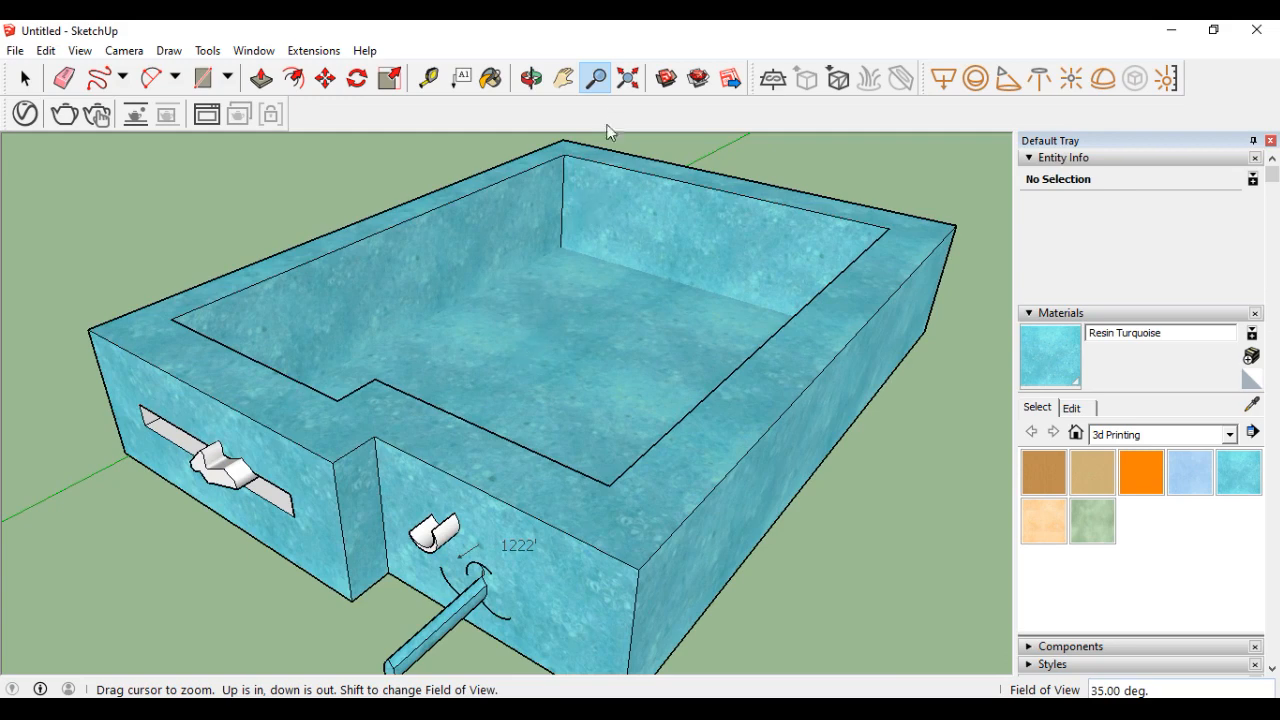
pyautogui.click(628, 78)
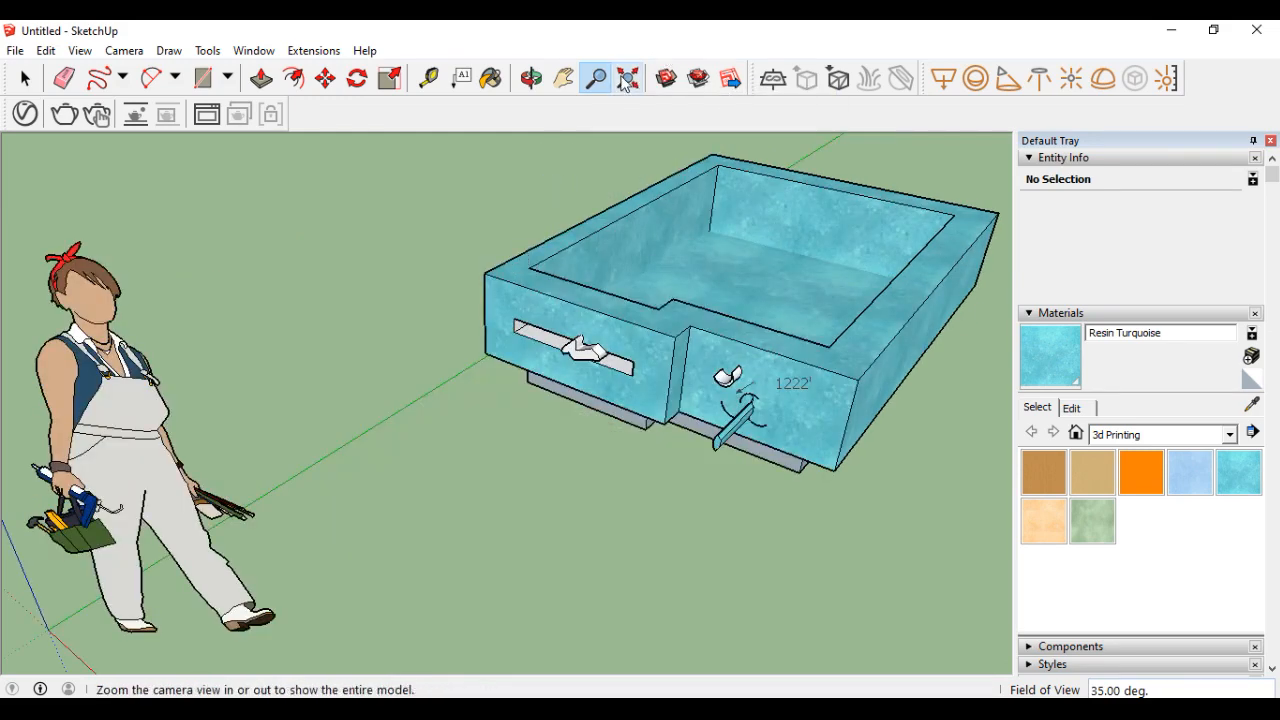
pyautogui.moveTo(645, 296); pyautogui.dragTo(605, 212)
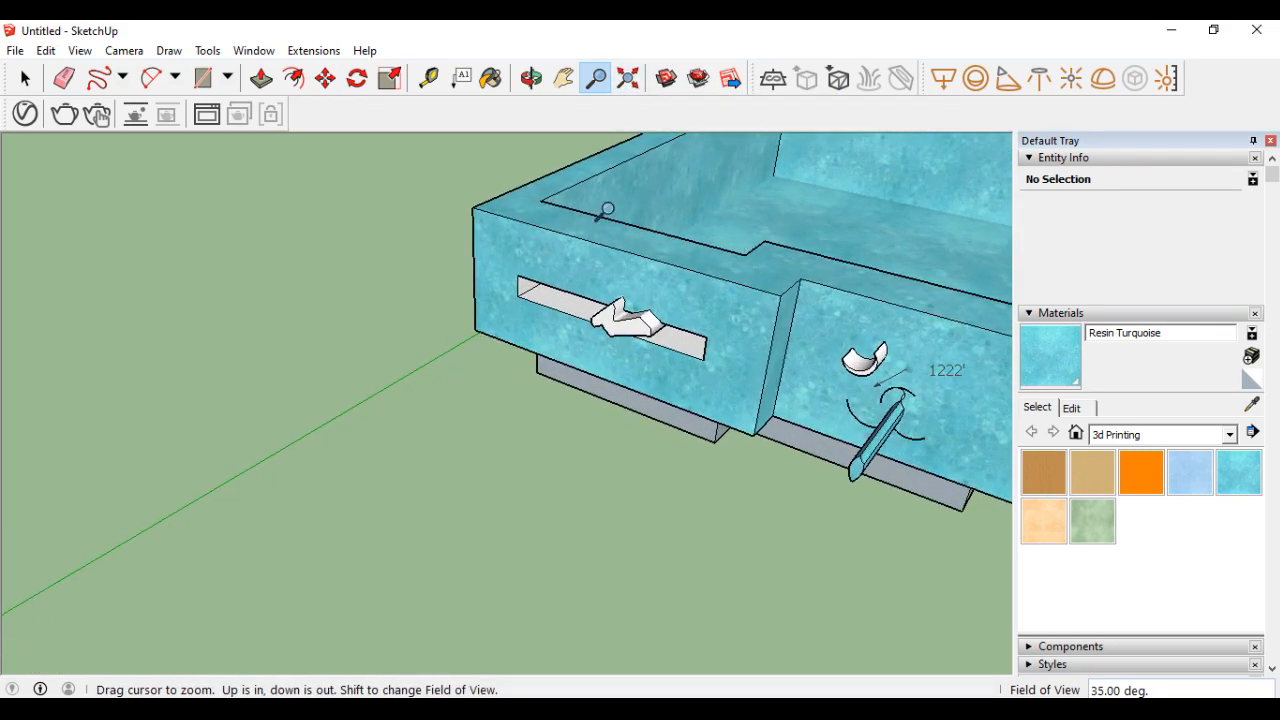
pyautogui.click(563, 78)
pyautogui.moveTo(693, 326); pyautogui.dragTo(372, 447)
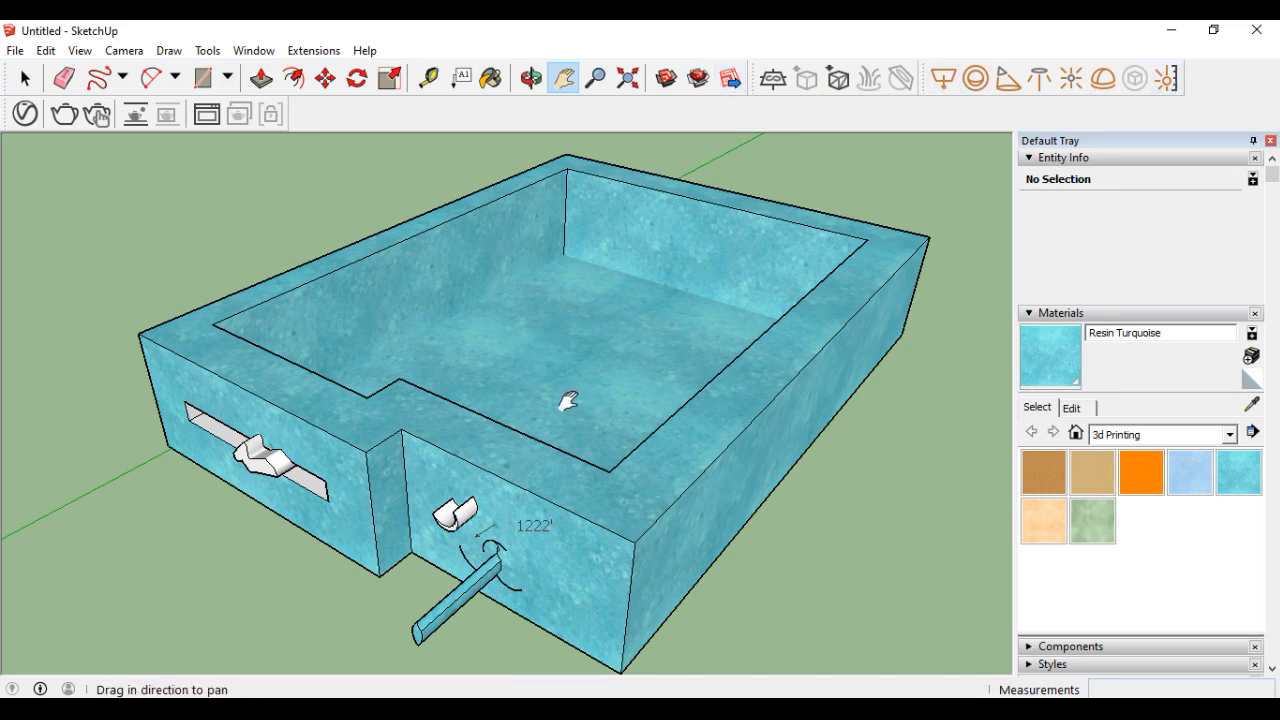
pyautogui.scroll(-2, 568, 401)
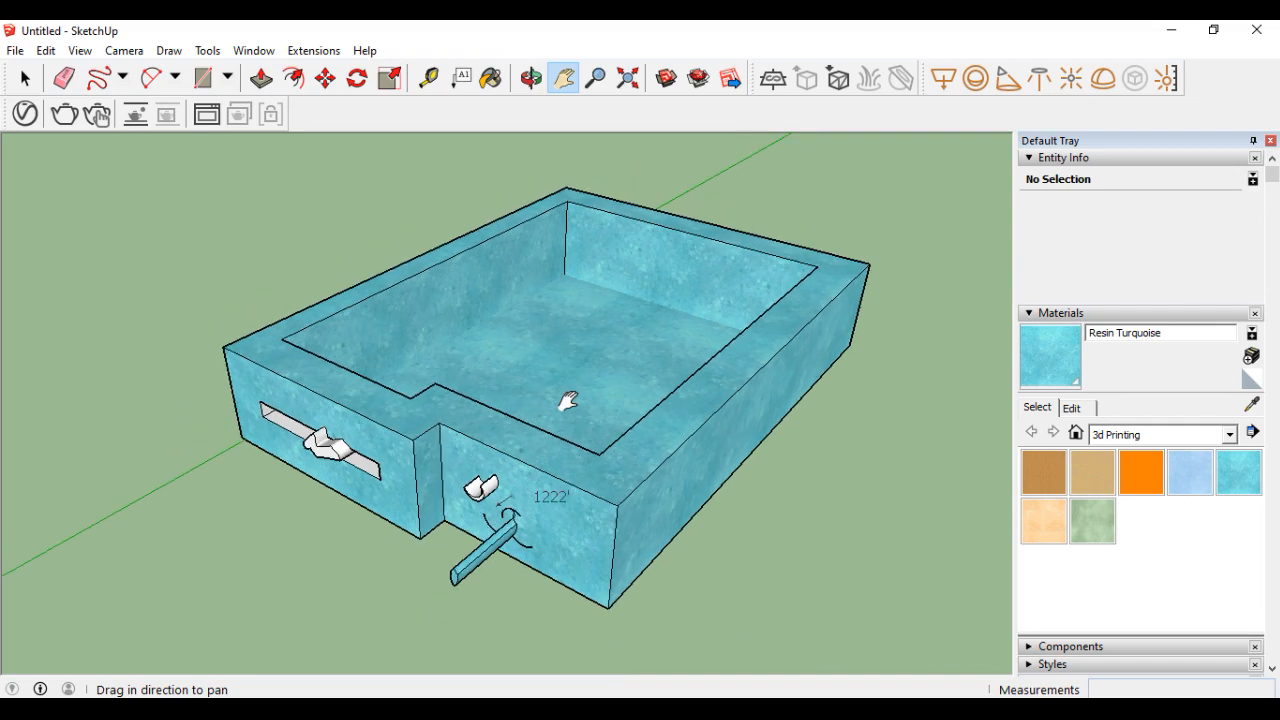
pyautogui.click(15, 50)
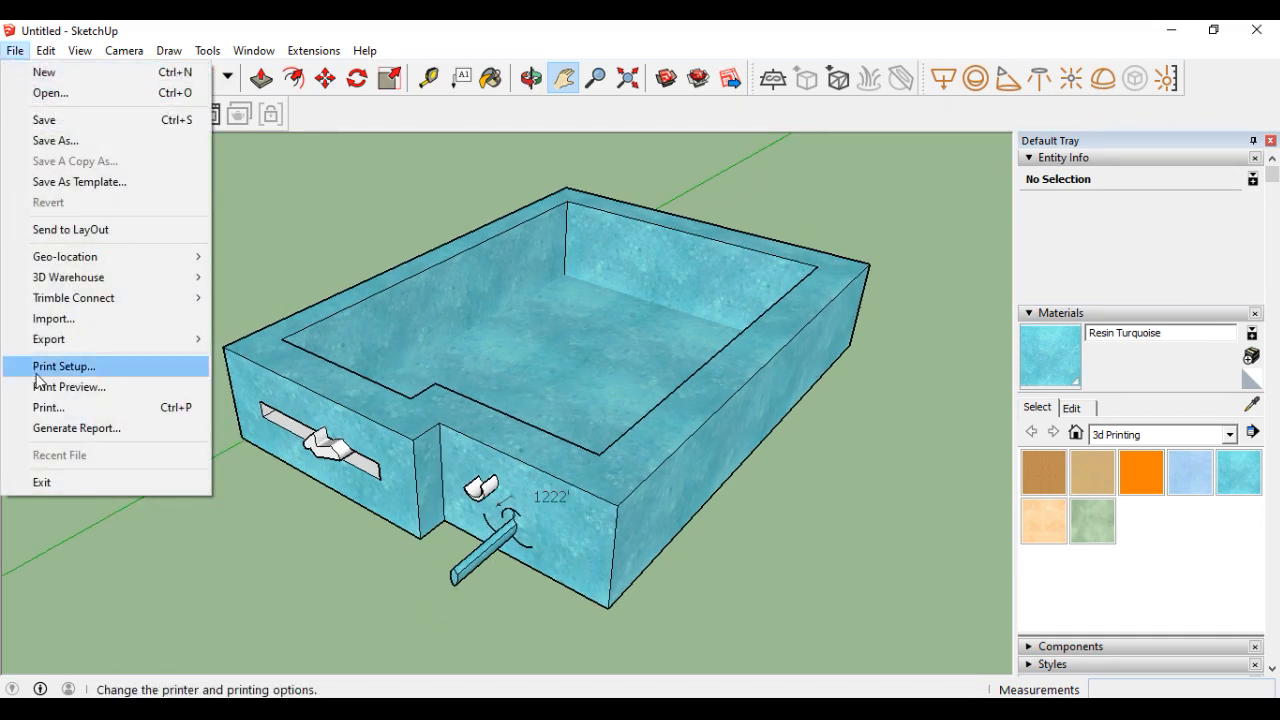
pyautogui.moveTo(48, 51)
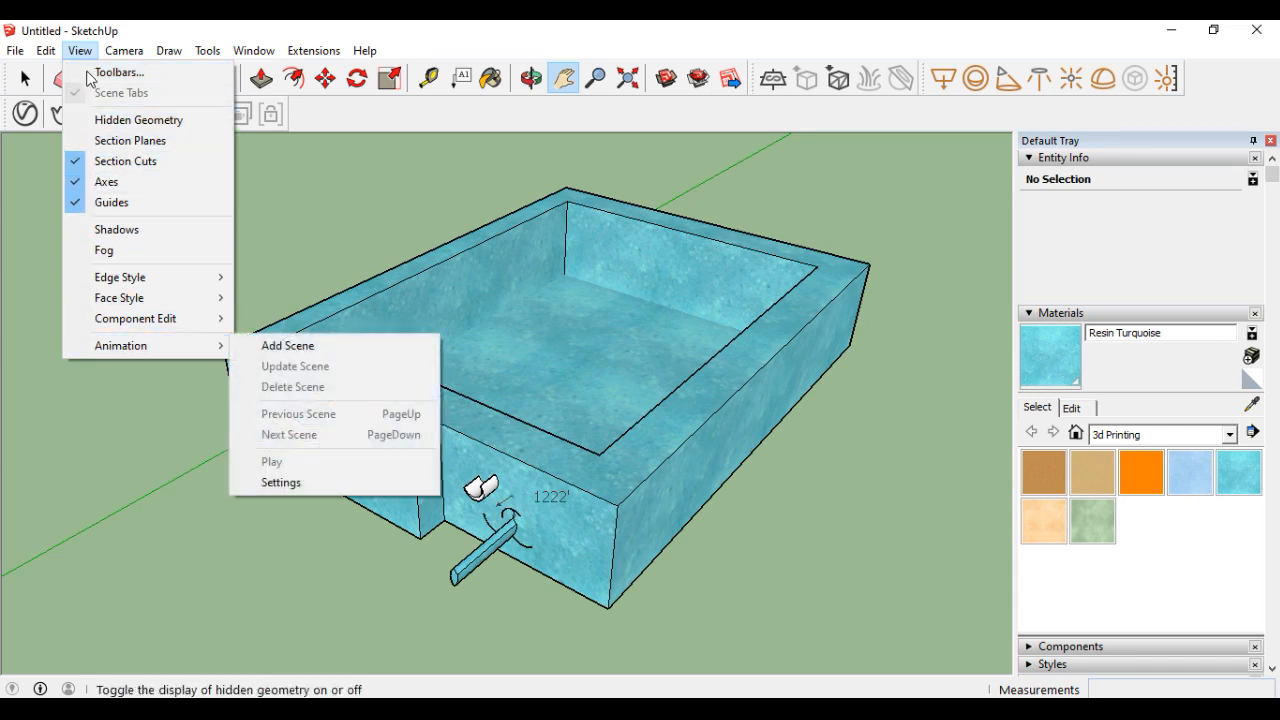
pyautogui.moveTo(127, 60)
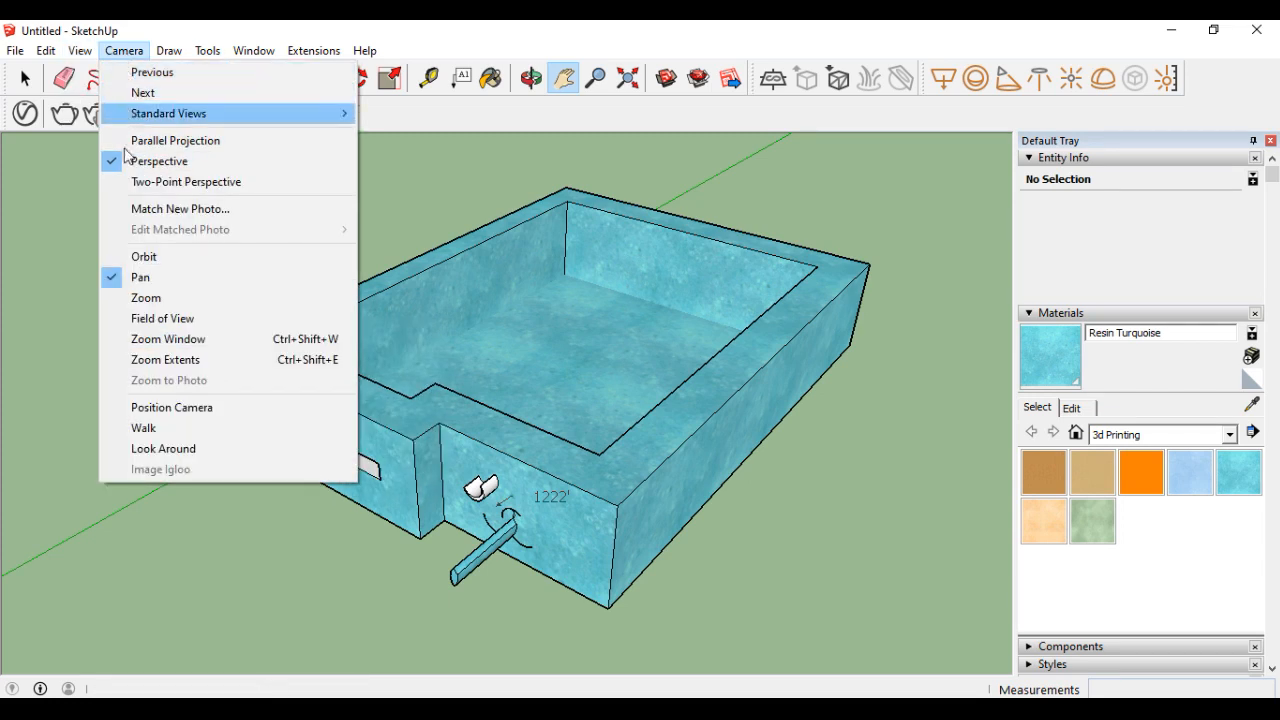
pyautogui.moveTo(169, 50)
pyautogui.moveTo(212, 73)
pyautogui.moveTo(210, 50)
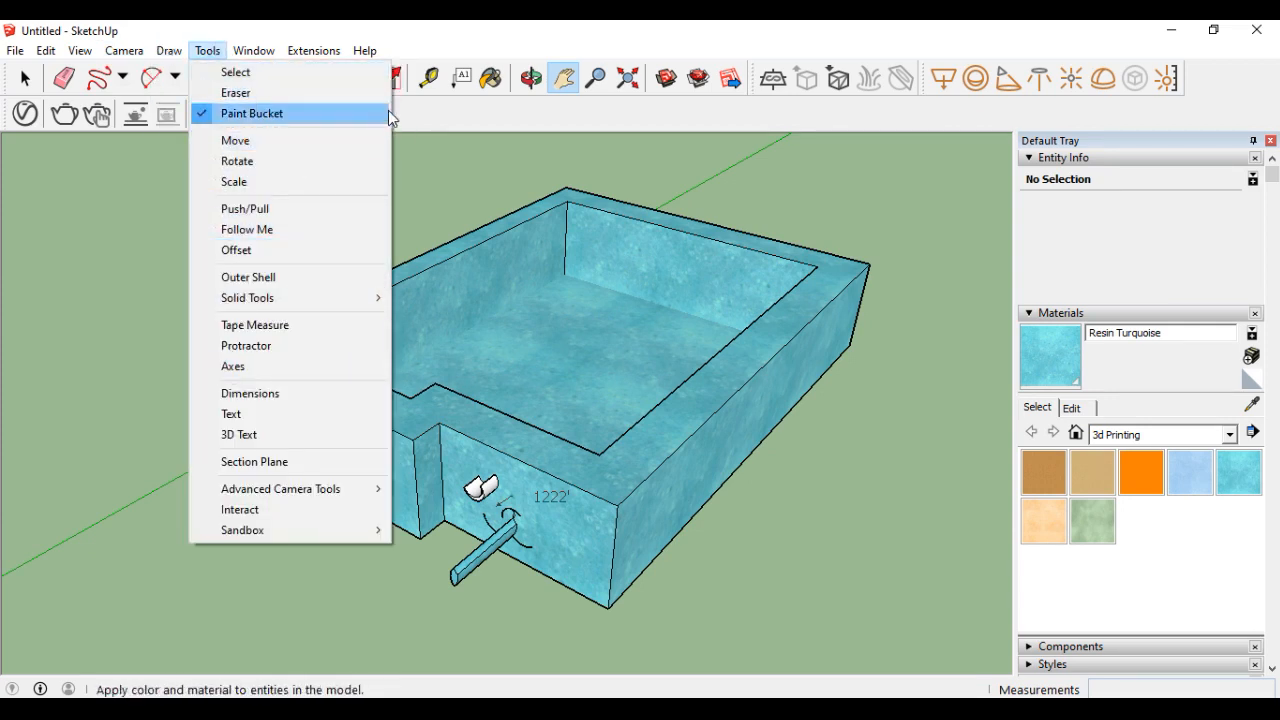
pyautogui.moveTo(265, 58)
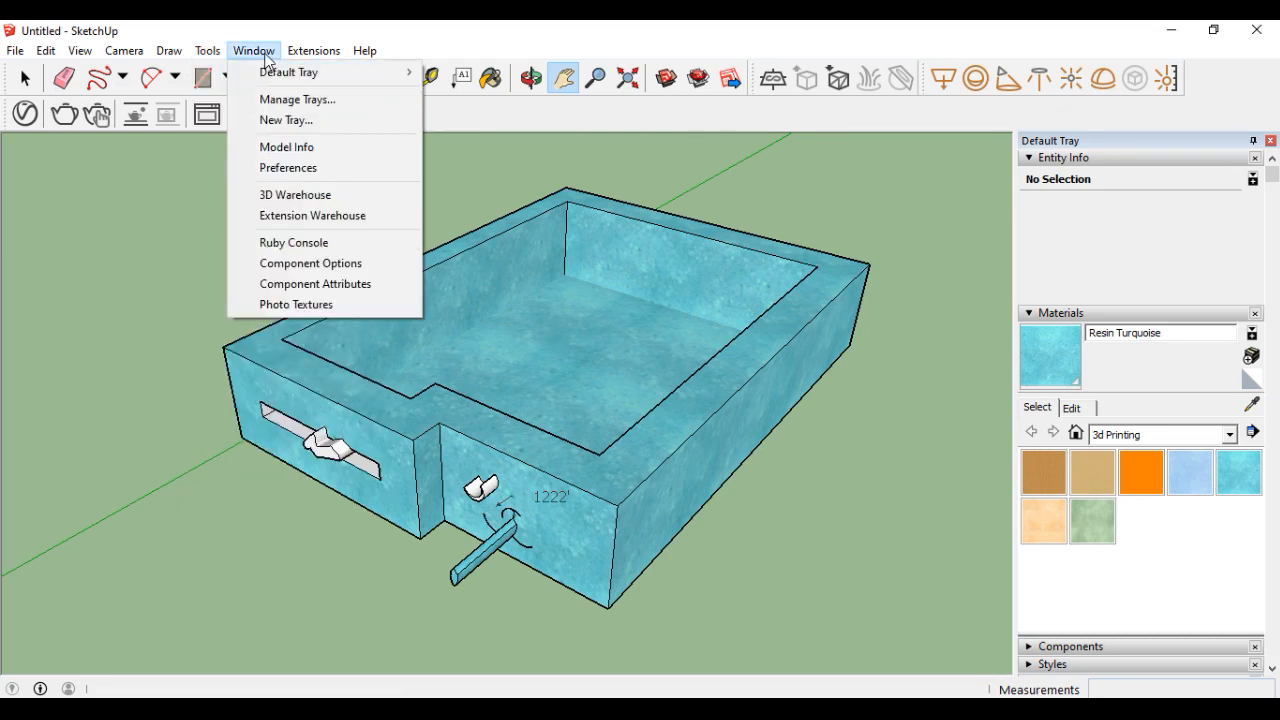
pyautogui.click(183, 55)
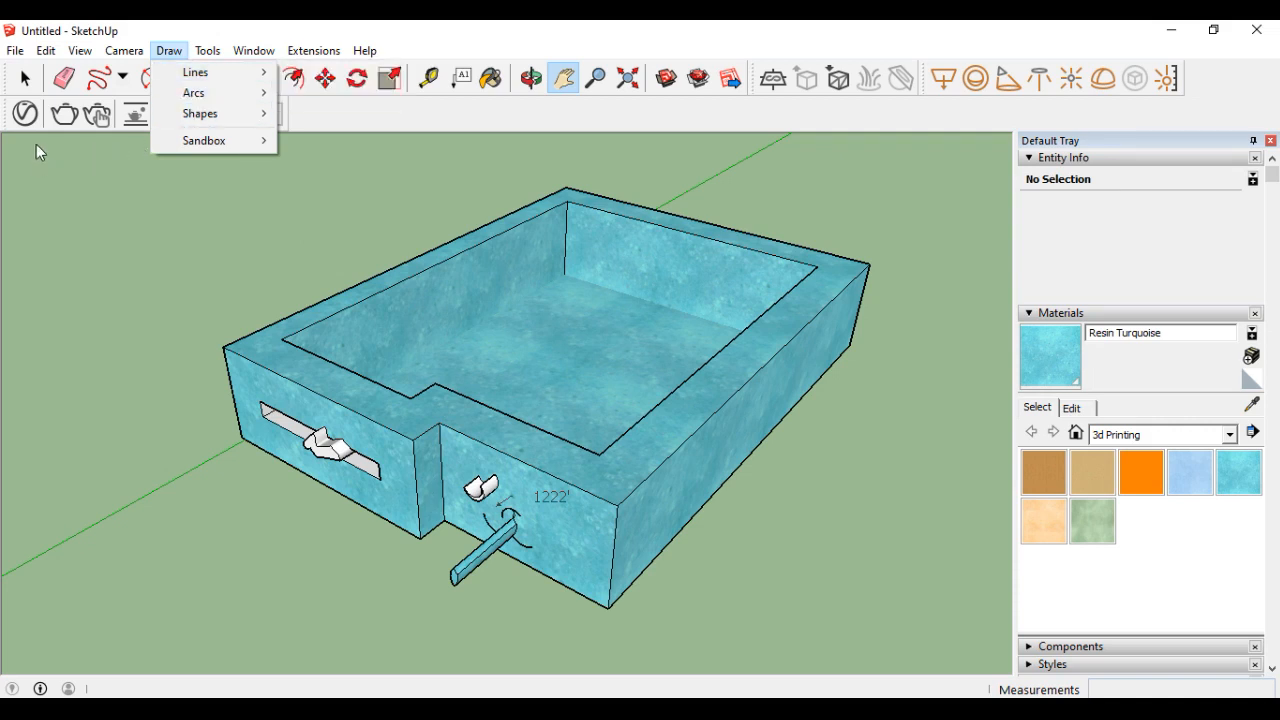
pyautogui.press('Escape')
pyautogui.click(254, 50)
pyautogui.moveTo(313, 61)
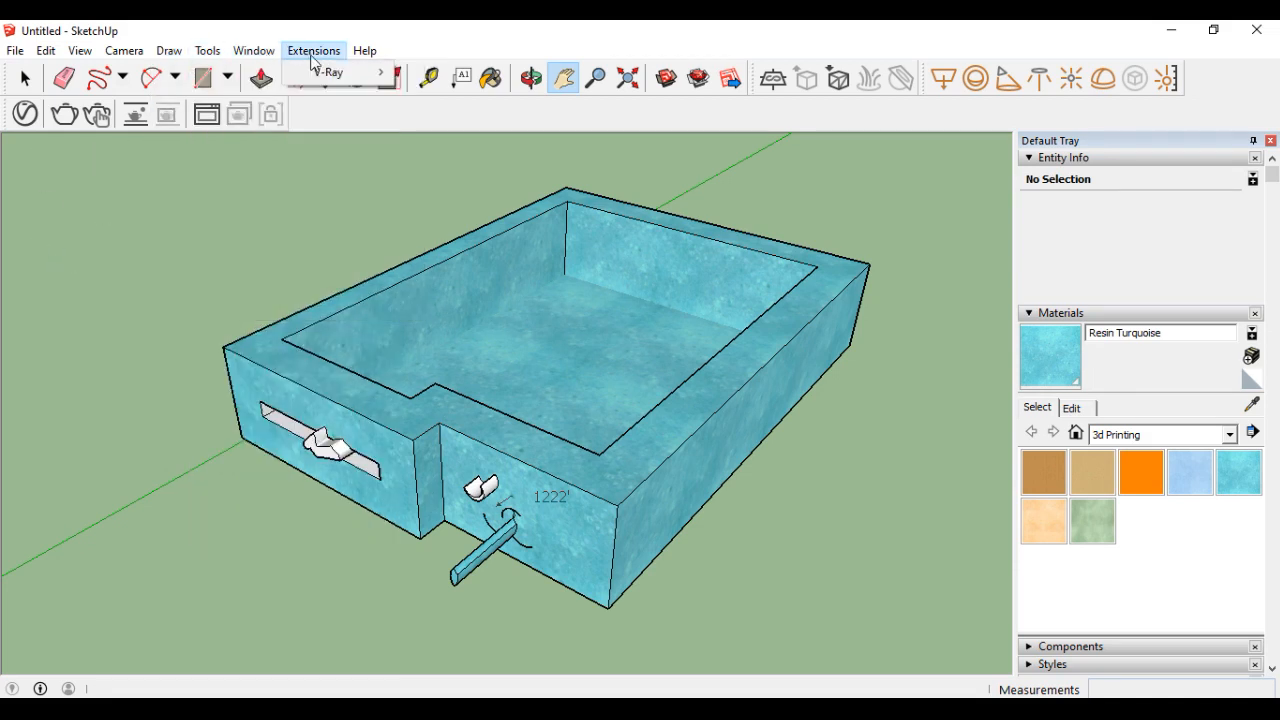
pyautogui.moveTo(340, 77)
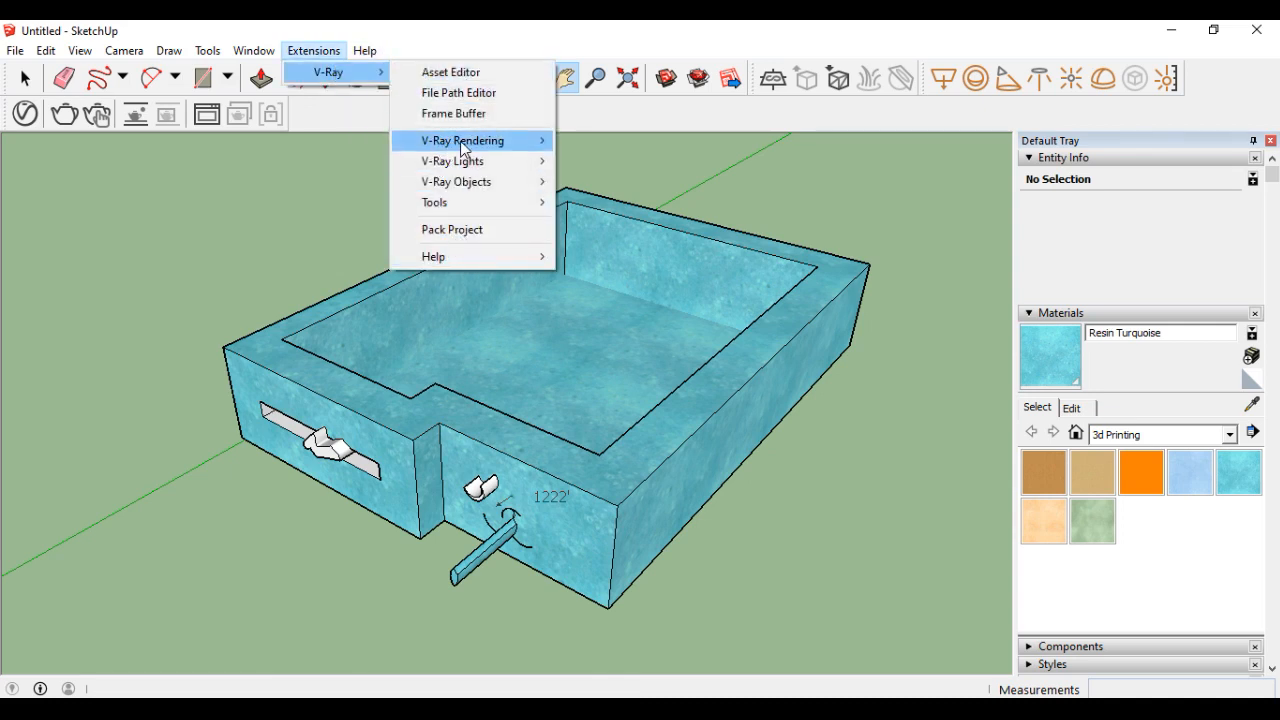
pyautogui.moveTo(460, 140)
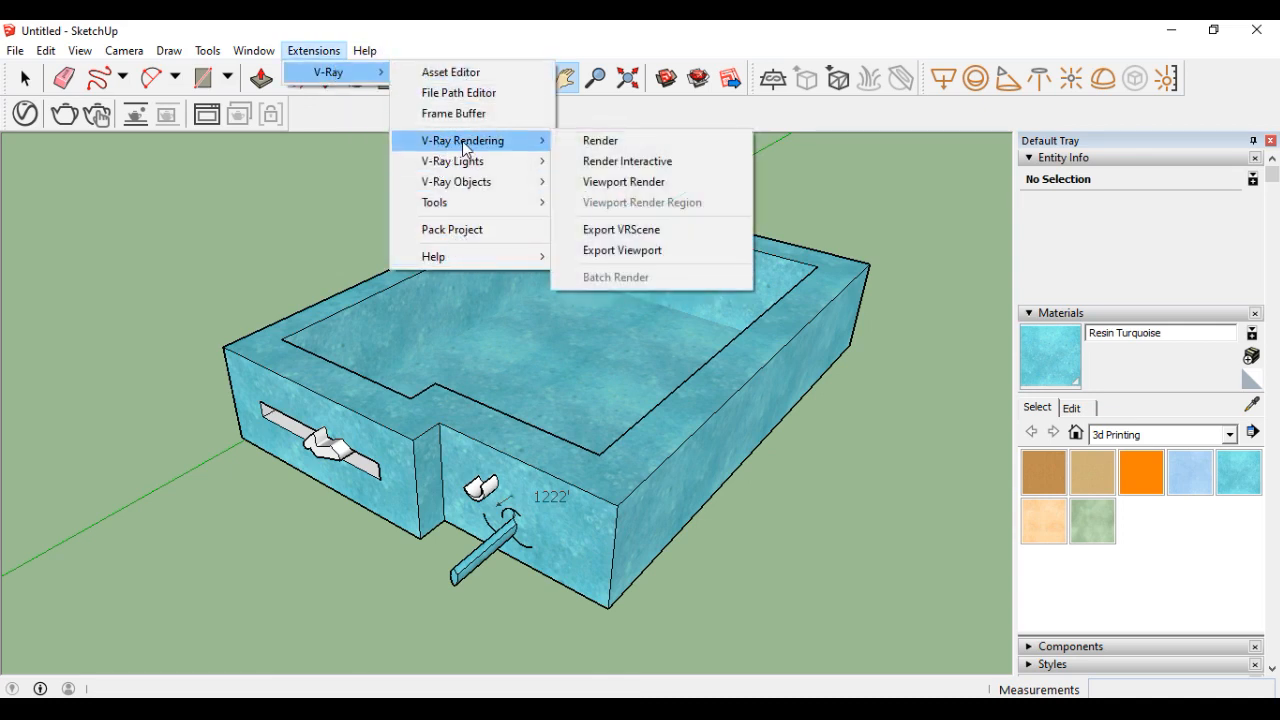
pyautogui.click(323, 290)
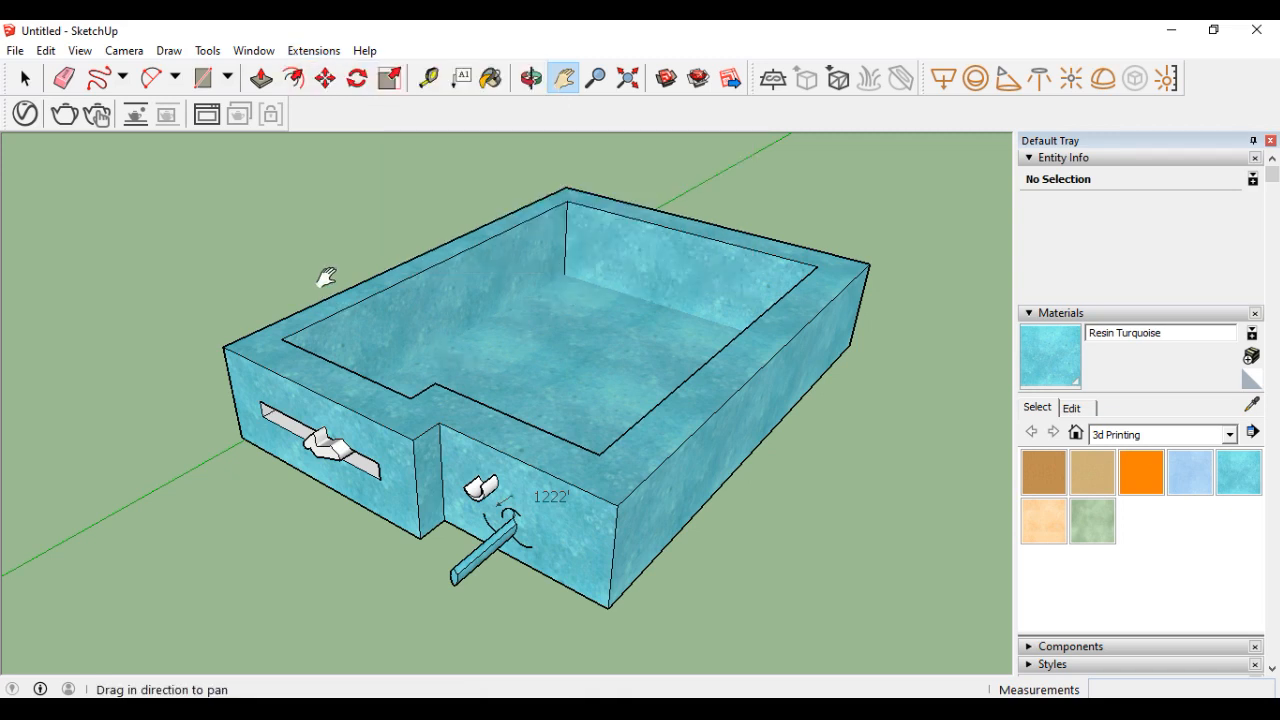